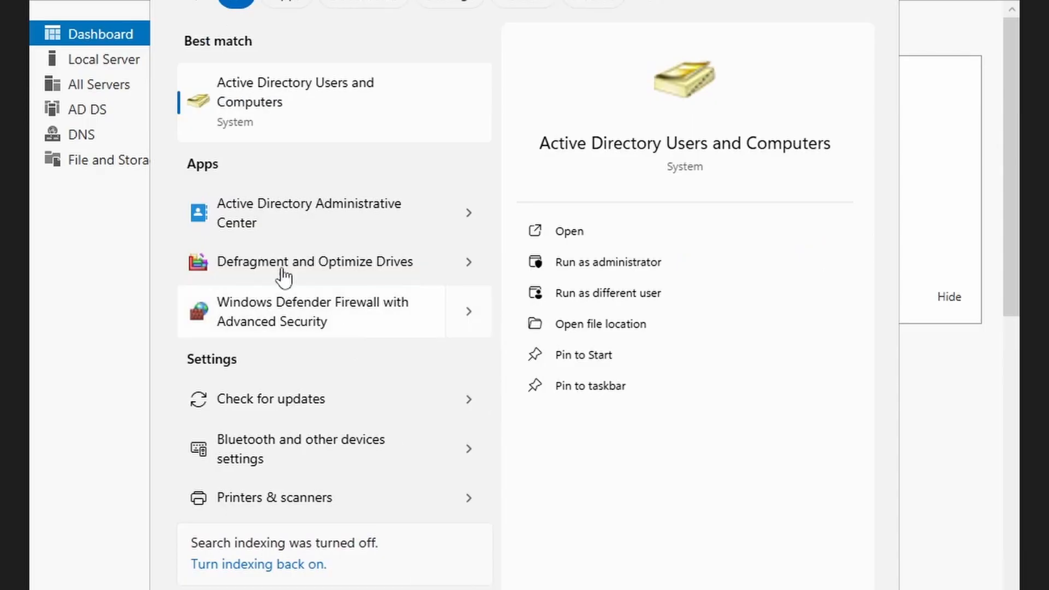
# - Launch Active Directory Users and Computers from the Start menu search results
pyautogui.click(267, 129)
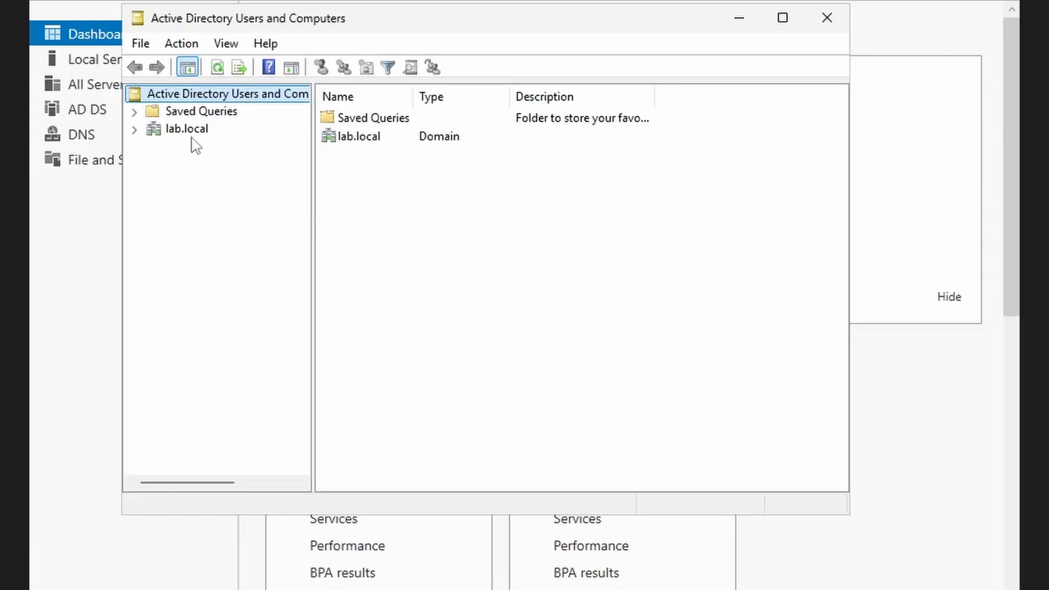
# - Expand lab.local and widen the tree pane so the container names fit
pyautogui.click(134, 130)
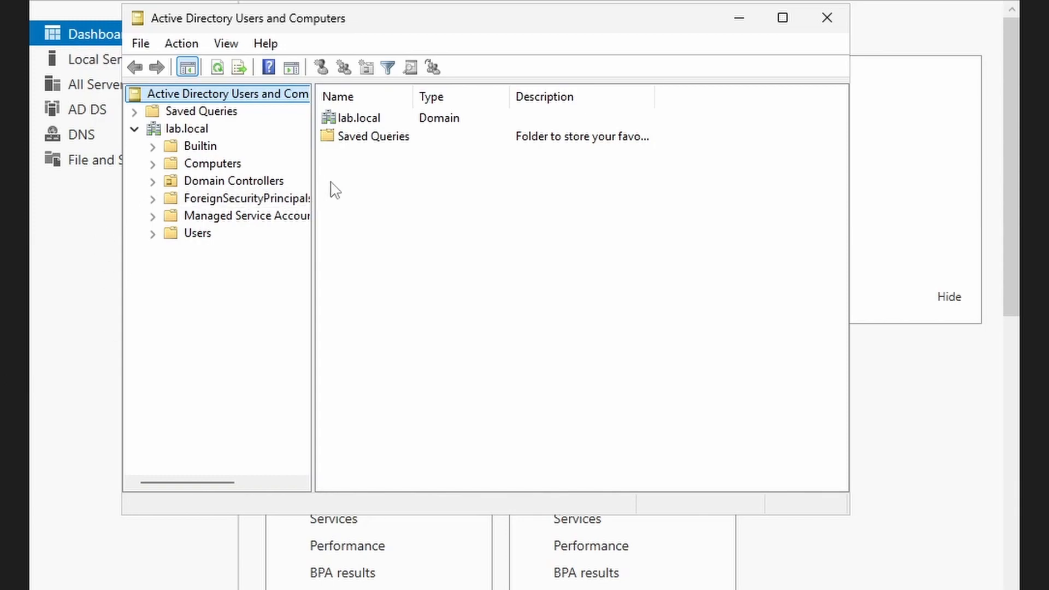
pyautogui.moveTo(312, 178); pyautogui.dragTo(356, 179)
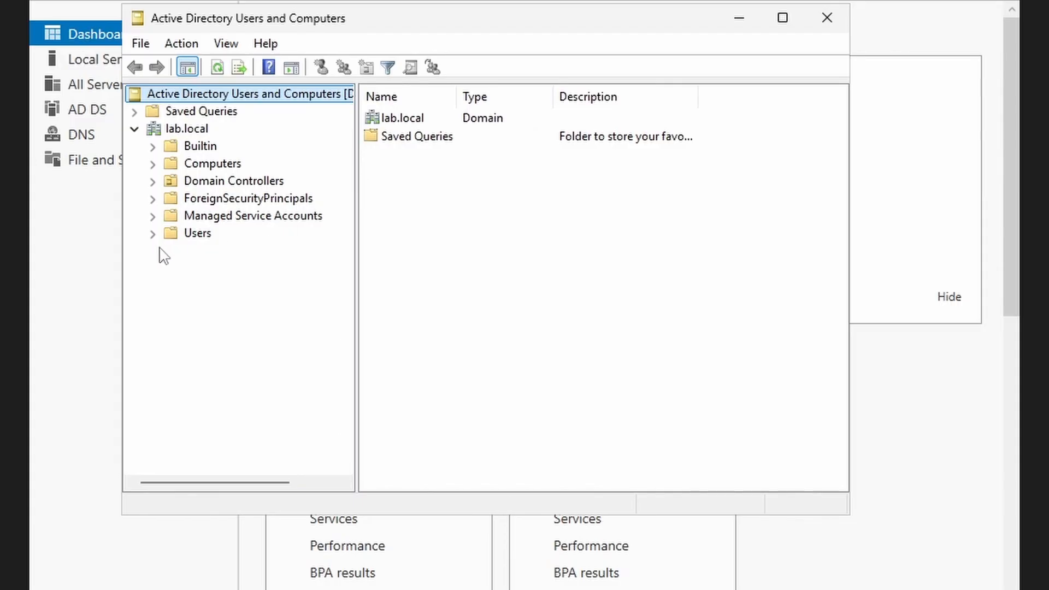
# - Browse the Builtin groups, select Administrators and widen the Name column to full names
pyautogui.click(206, 146)
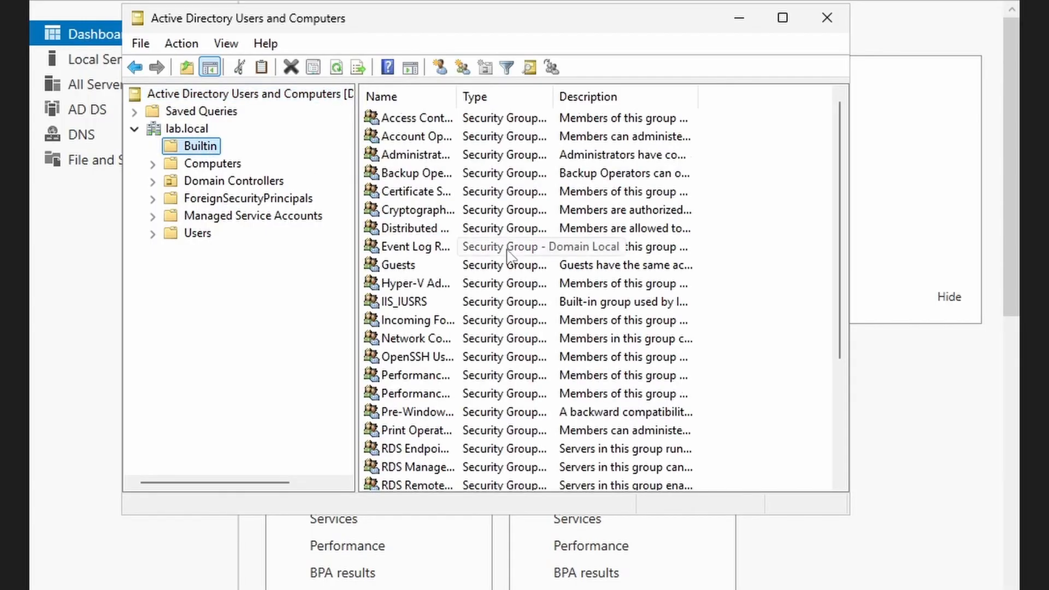
pyautogui.scroll(-3, 507, 252)
pyautogui.scroll(2, 507, 253)
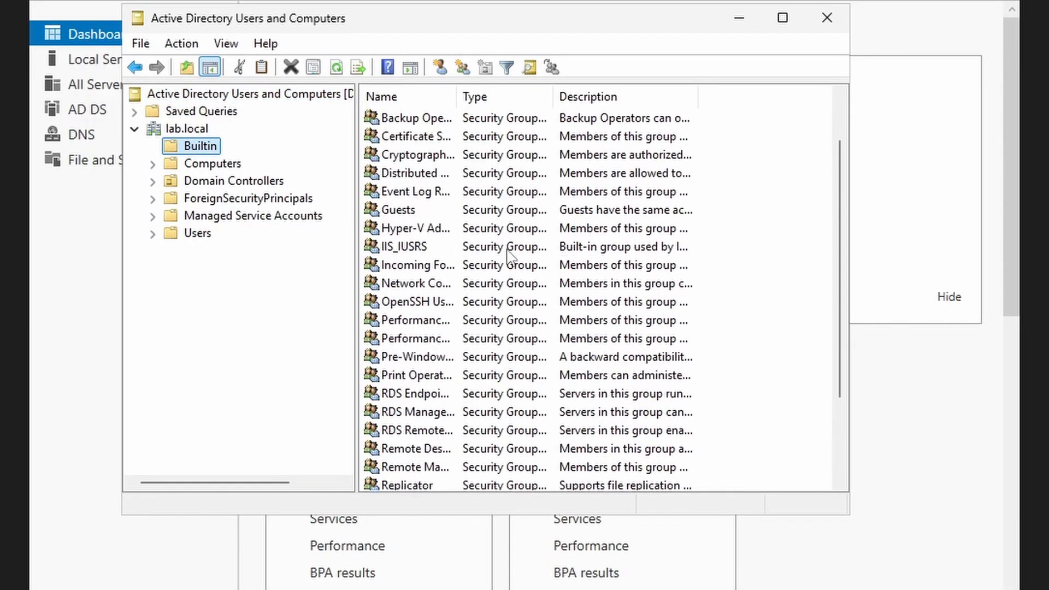
pyautogui.scroll(1, 508, 253)
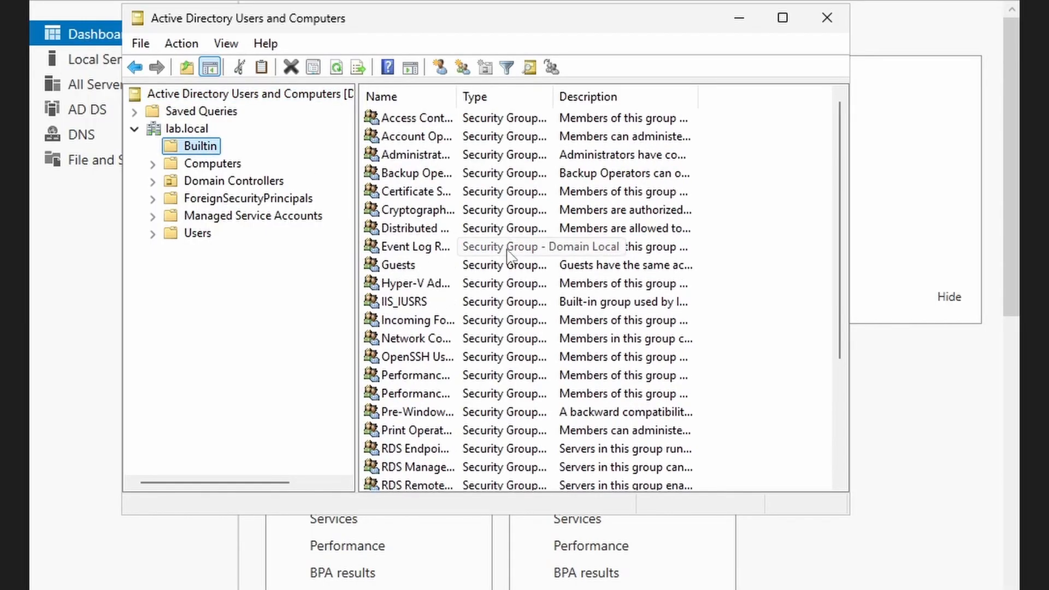
pyautogui.click(427, 156)
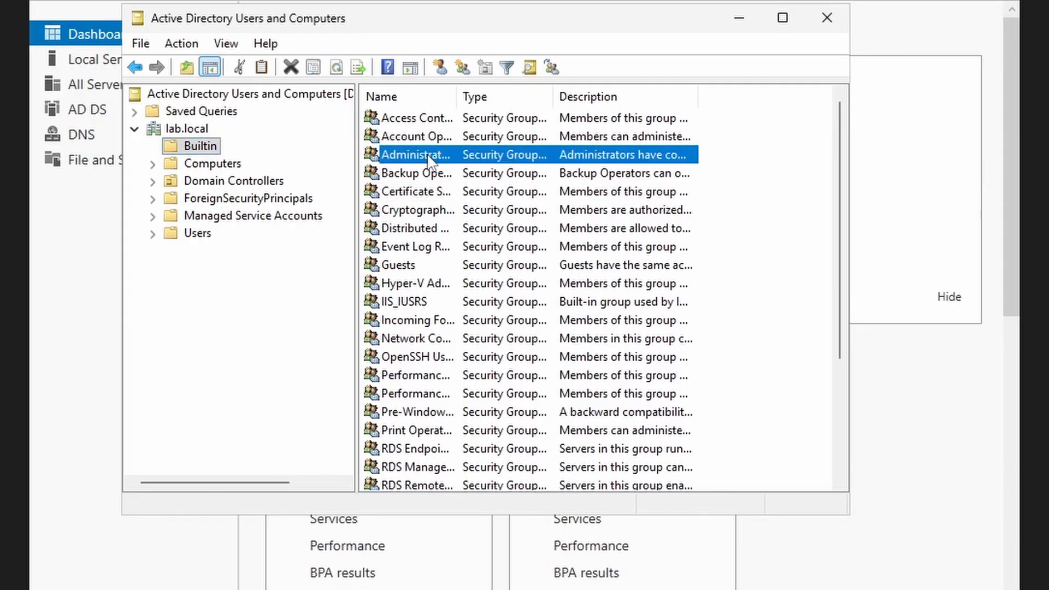
pyautogui.doubleClick(457, 101)
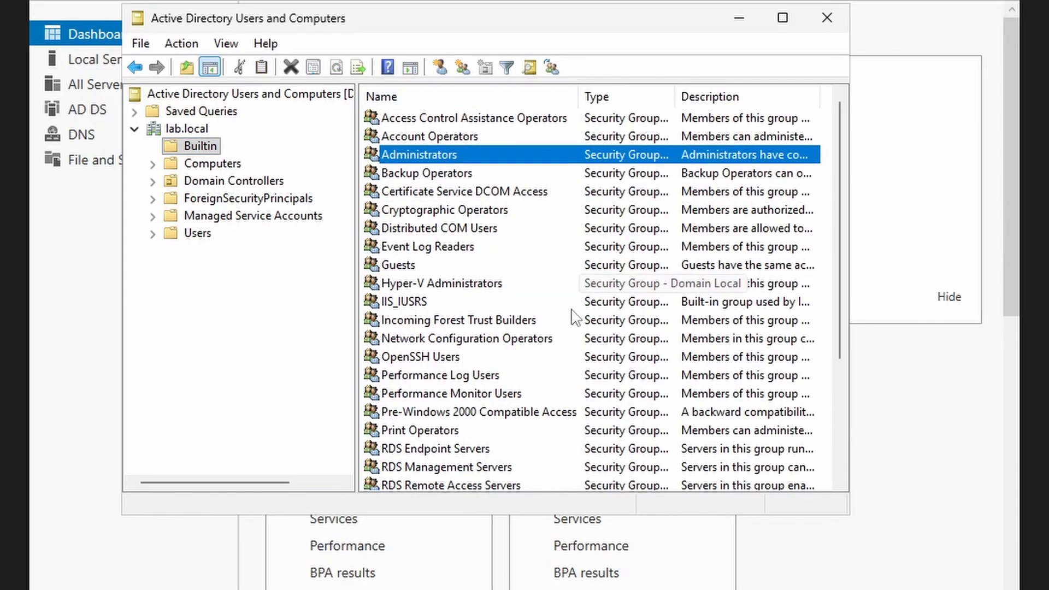
pyautogui.scroll(-2, 571, 317)
pyautogui.scroll(2, 546, 322)
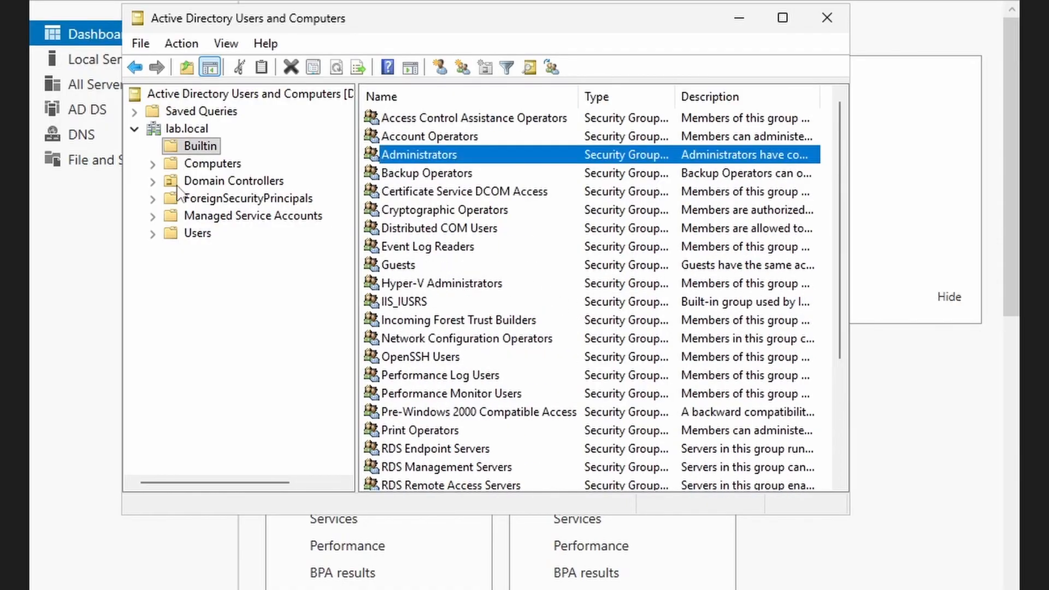
# - View the Computers, Domain Controllers and Users containers, then return to Domain Controllers
pyautogui.click(212, 164)
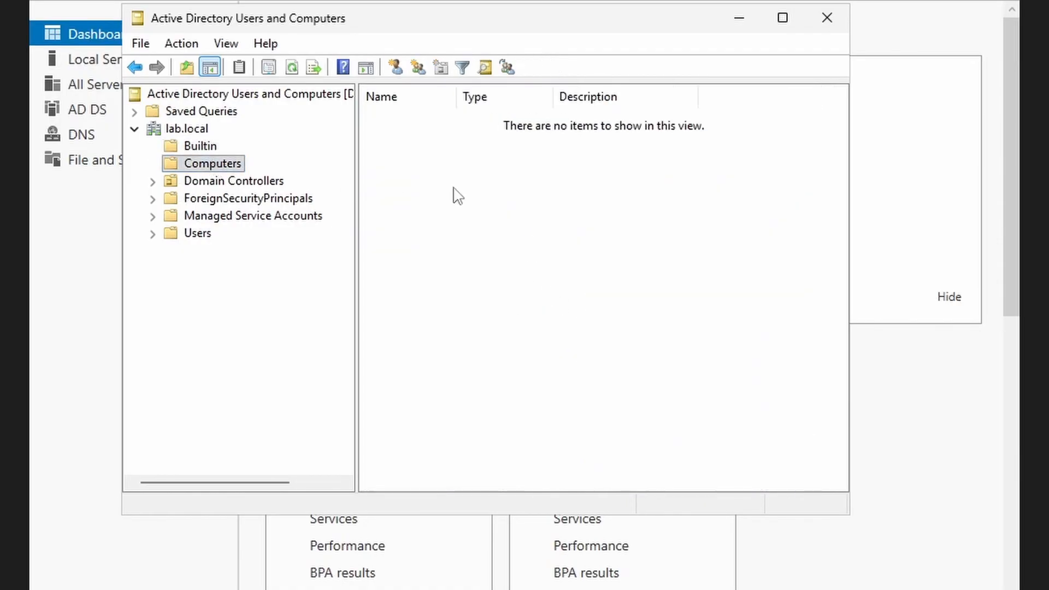
pyautogui.click(221, 186)
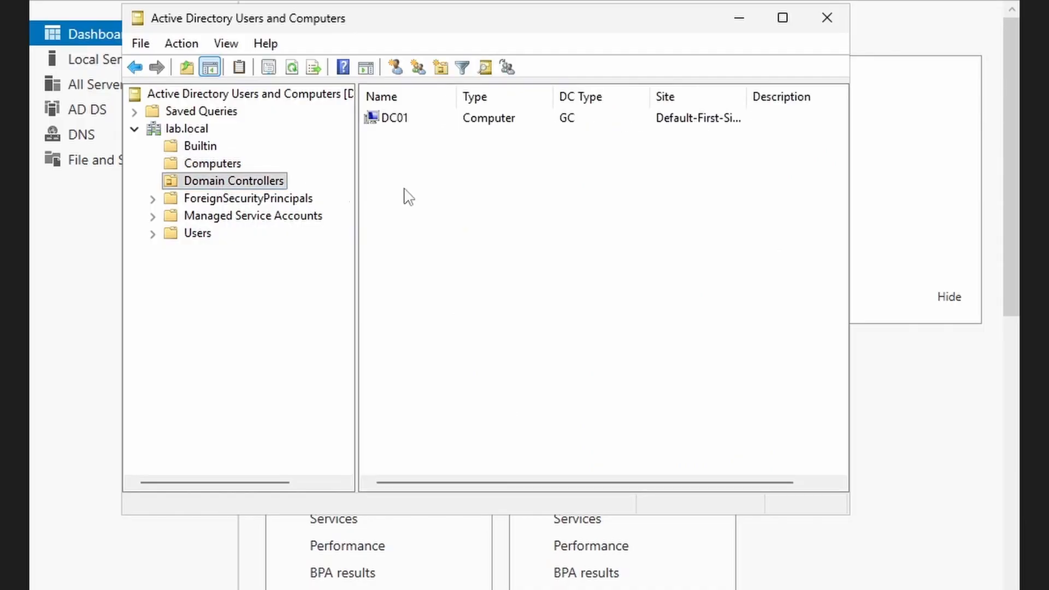
pyautogui.click(153, 234)
pyautogui.click(206, 241)
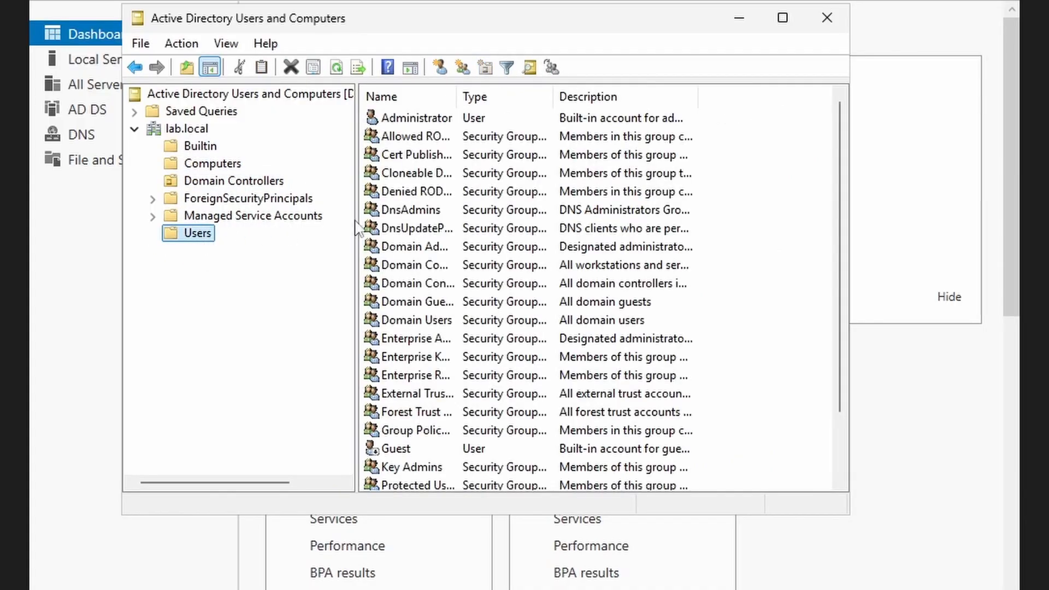
pyautogui.scroll(-2, 474, 198)
pyautogui.scroll(2, 475, 197)
pyautogui.click(241, 182)
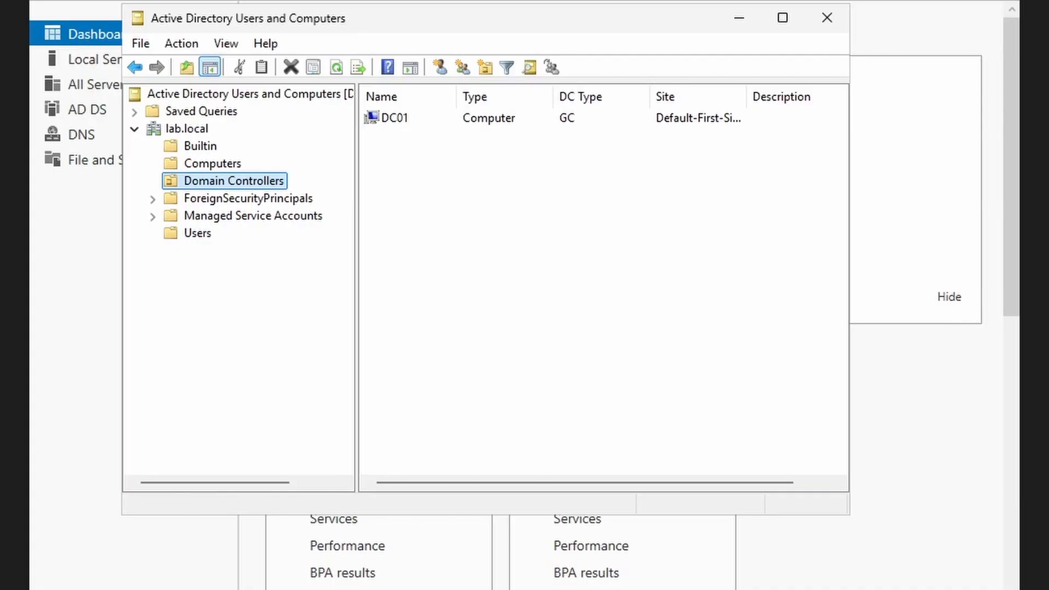
# - Enable Advanced Features from the View menu to reveal the system containers
pyautogui.click(227, 44)
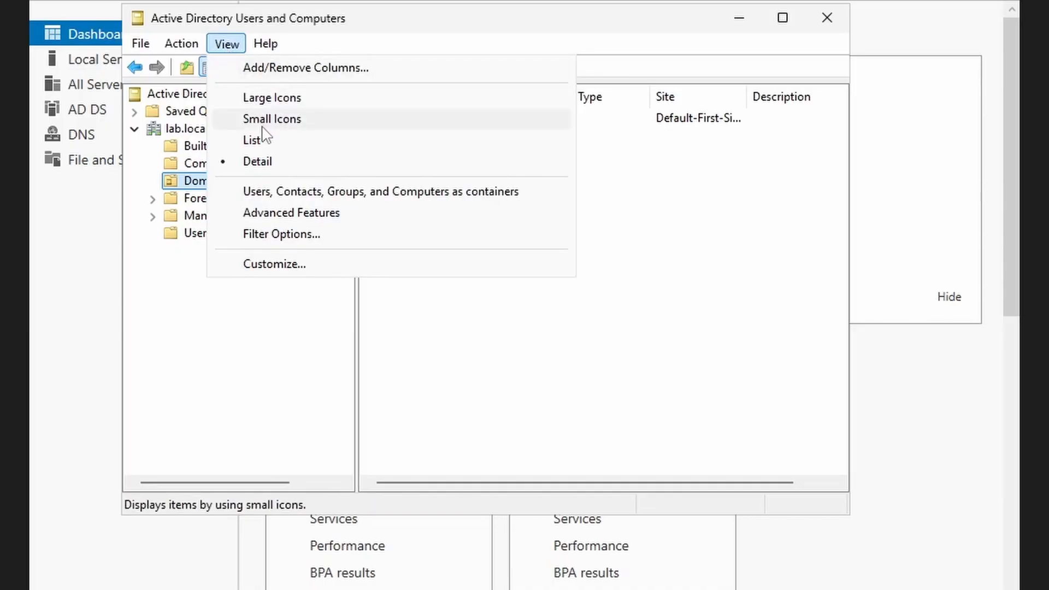
pyautogui.click(277, 214)
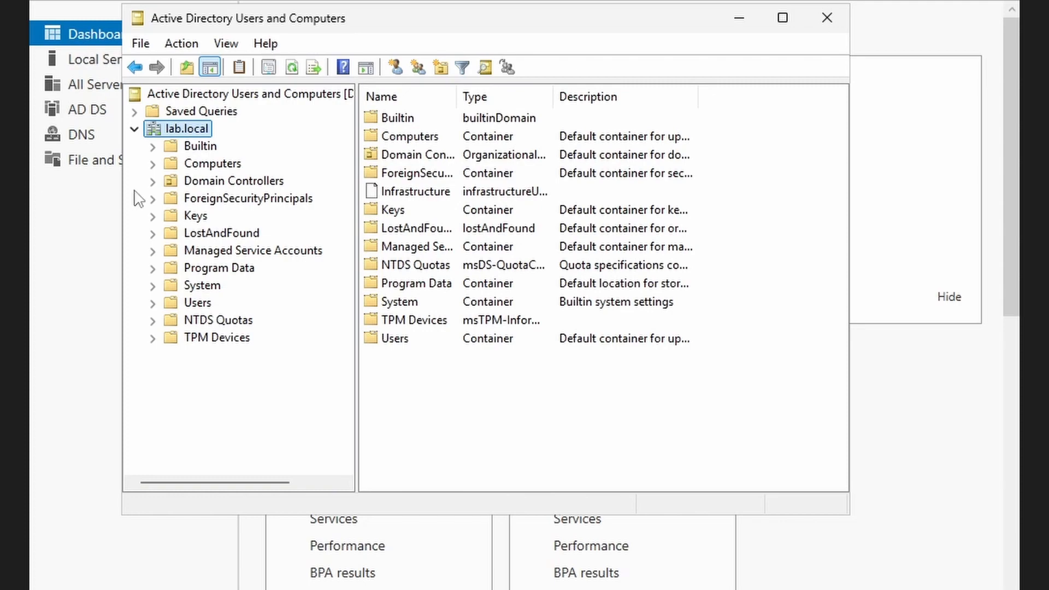
# - From lab.local's context menu choose New > Organizational Unit
pyautogui.rightClick(178, 130)
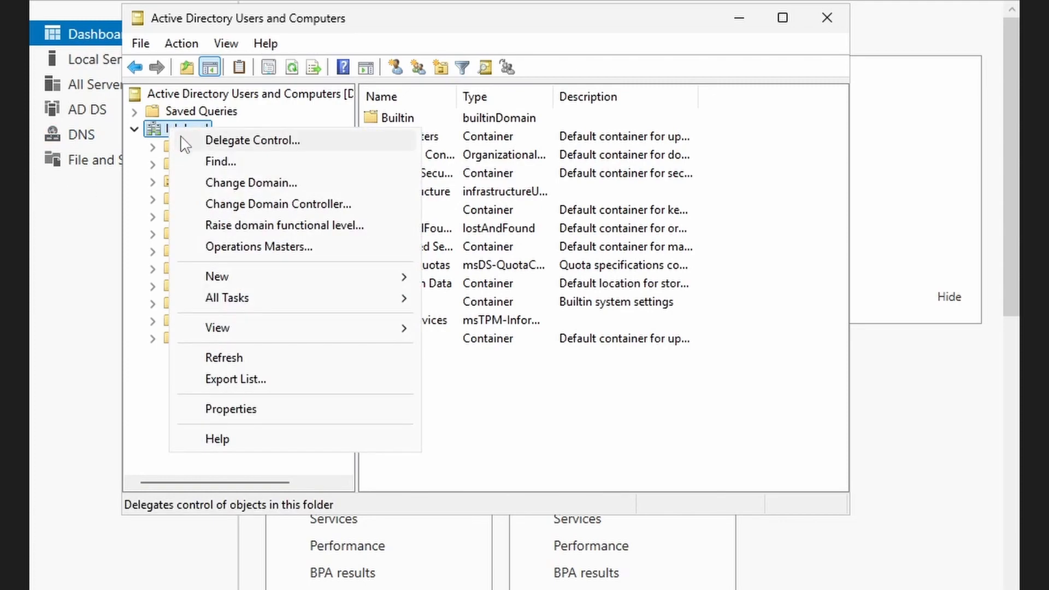
pyautogui.click(180, 129)
pyautogui.rightClick(198, 133)
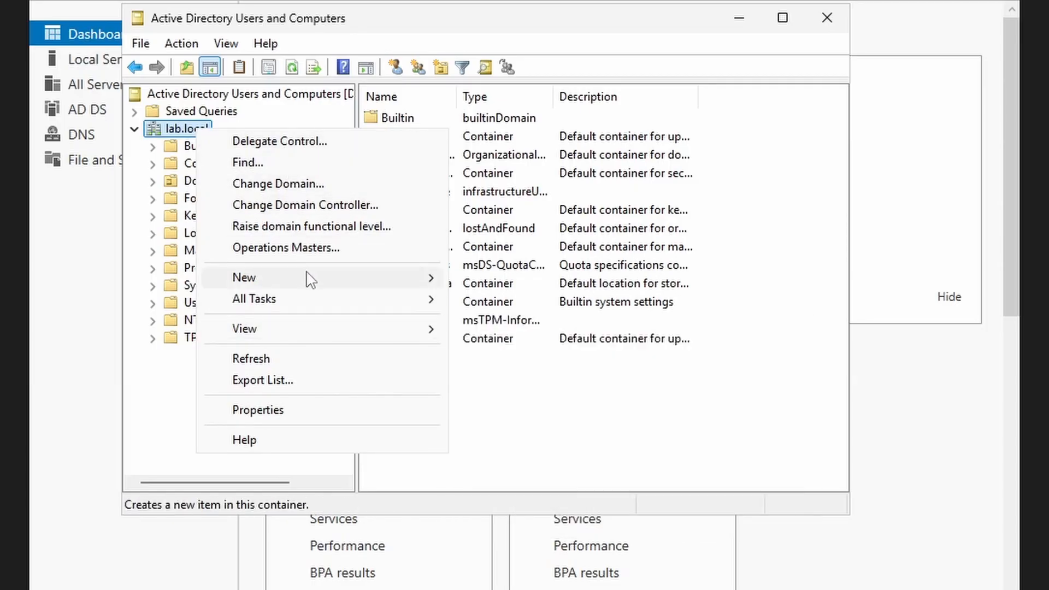
pyautogui.click(172, 134)
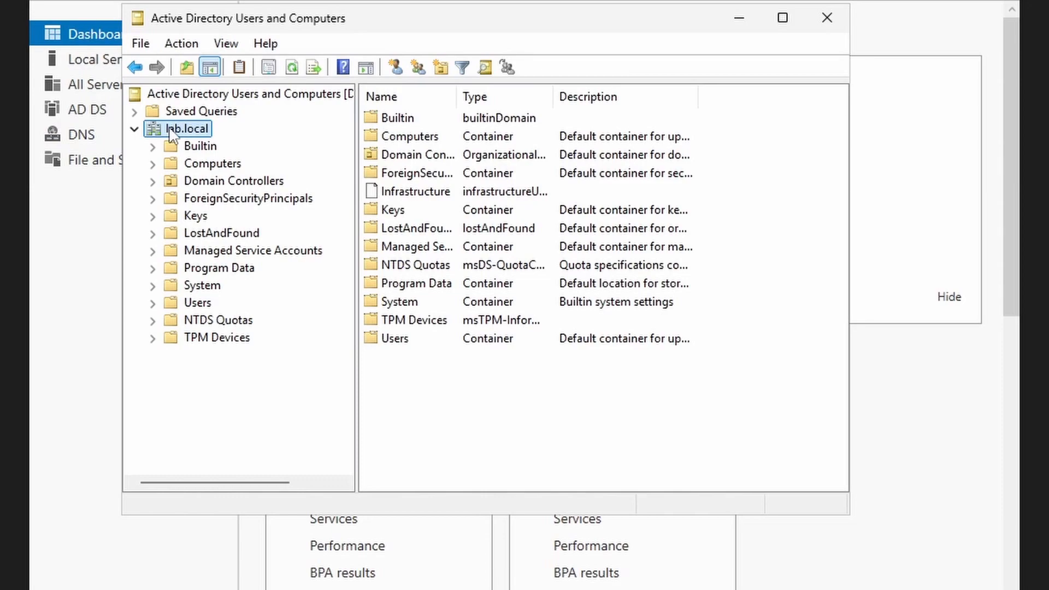
pyautogui.rightClick(173, 134)
pyautogui.moveTo(246, 277)
pyautogui.click(564, 433)
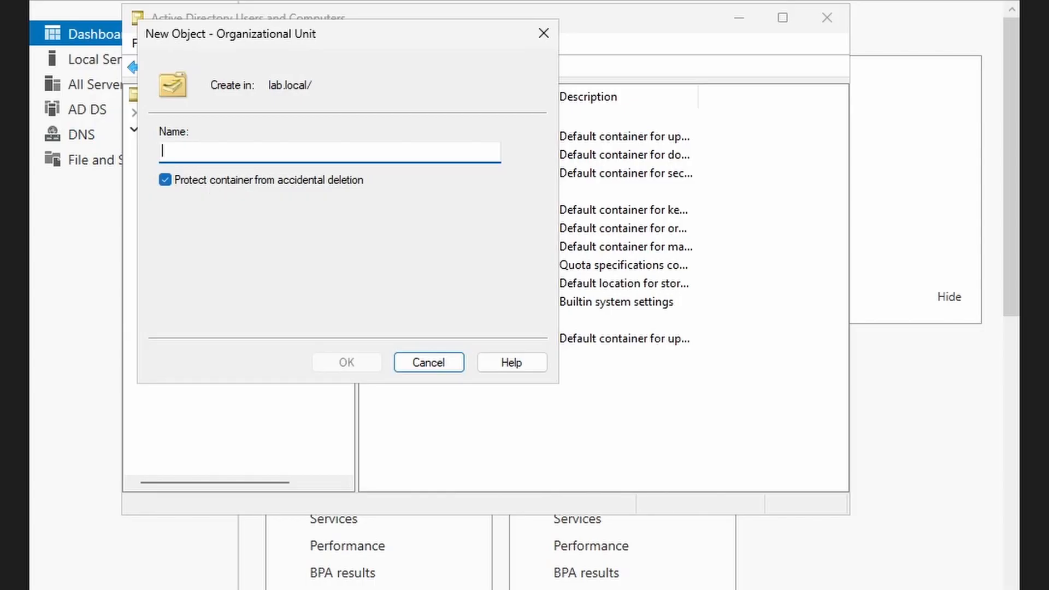
# - Name the new organizational unit 'Company' and confirm it
pyautogui.write('O')
pyautogui.press('BackSpace')
pyautogui.write('Com')
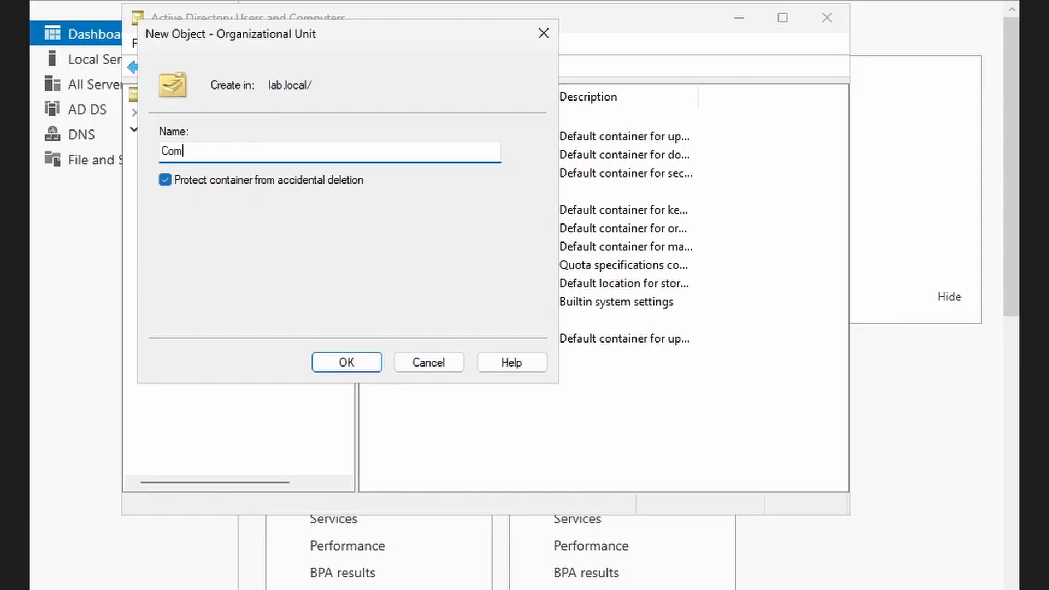
pyautogui.write('pany')
pyautogui.click(346, 363)
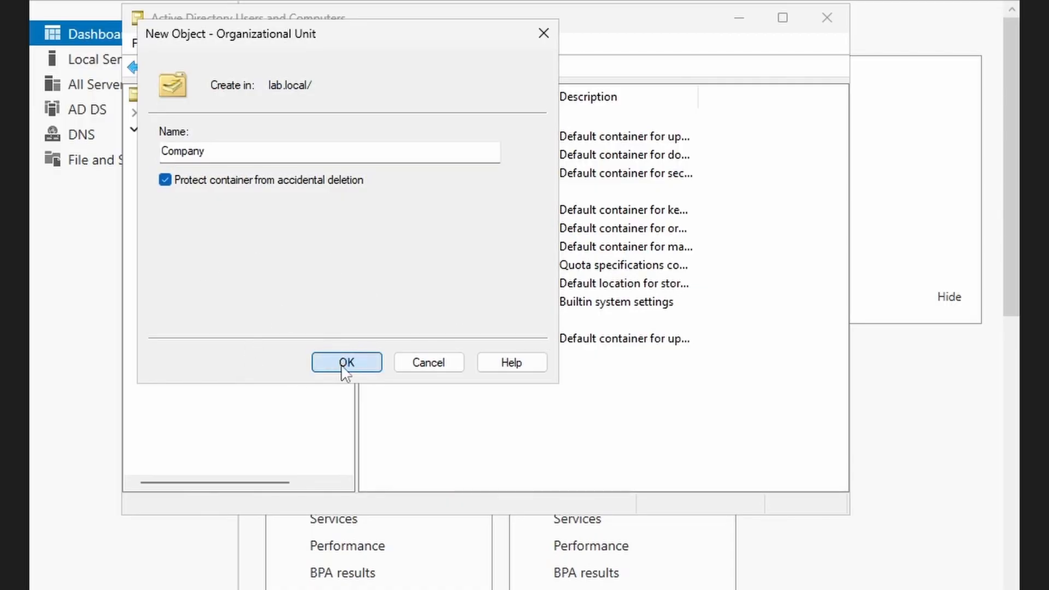
# - Turn on 'Protect object from accidental deletion' on the Company OU's Object tab and apply it
pyautogui.rightClick(193, 357)
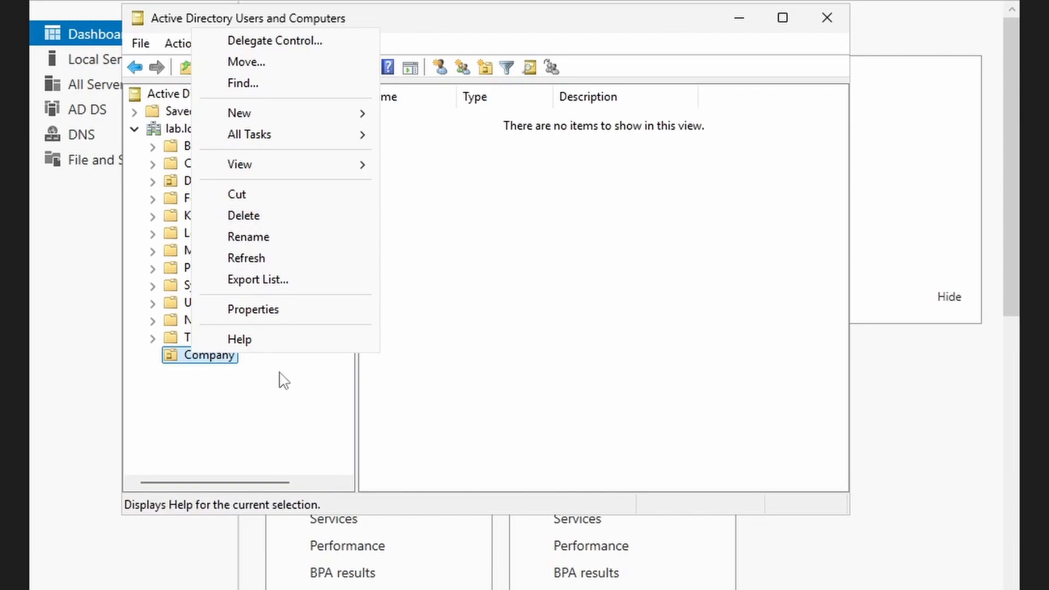
pyautogui.click(246, 316)
pyautogui.click(438, 87)
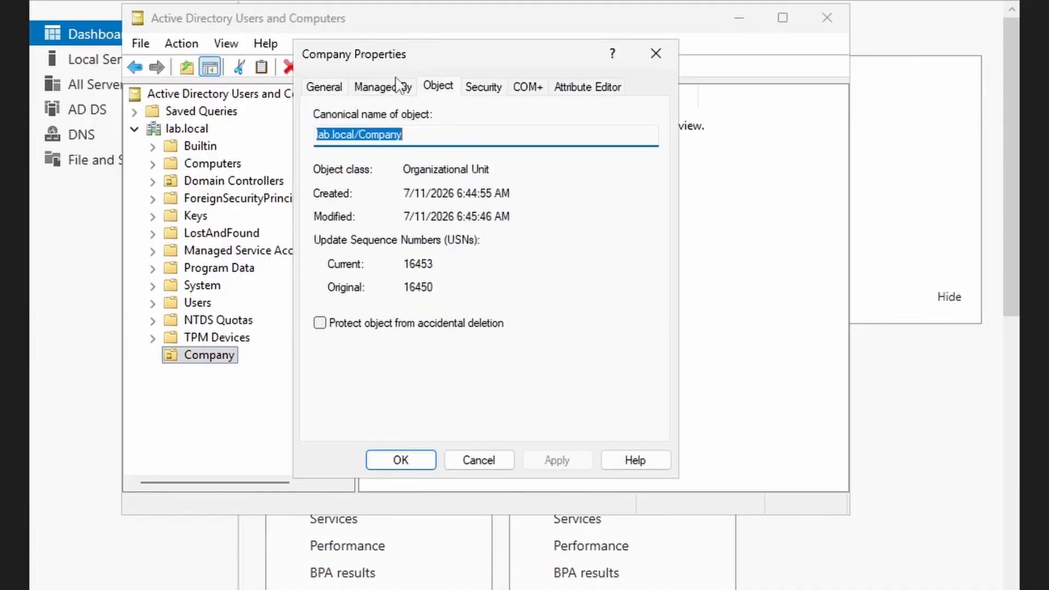
pyautogui.click(320, 323)
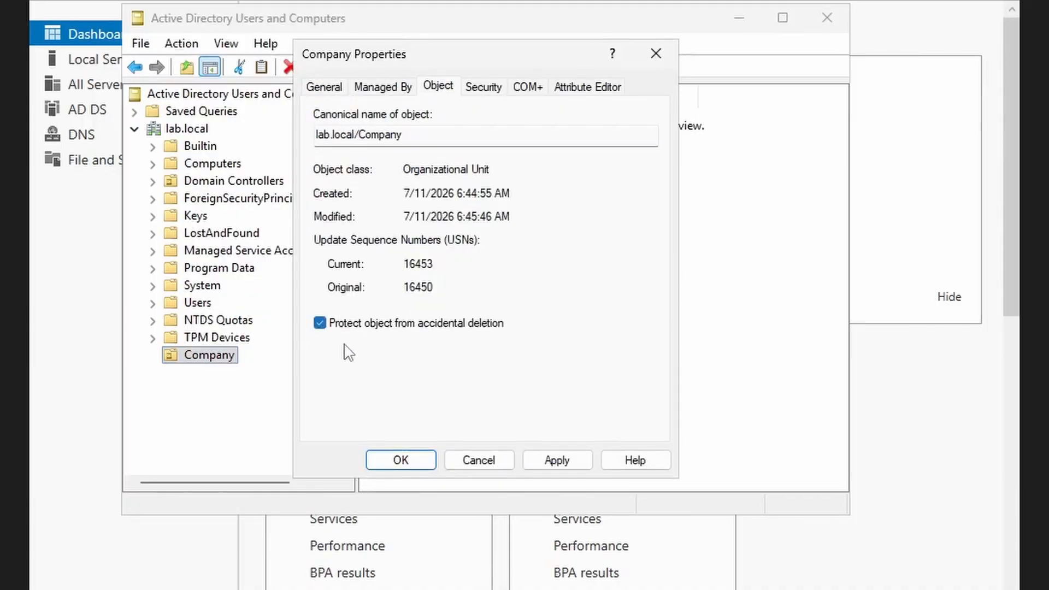
pyautogui.click(557, 460)
pyautogui.click(411, 465)
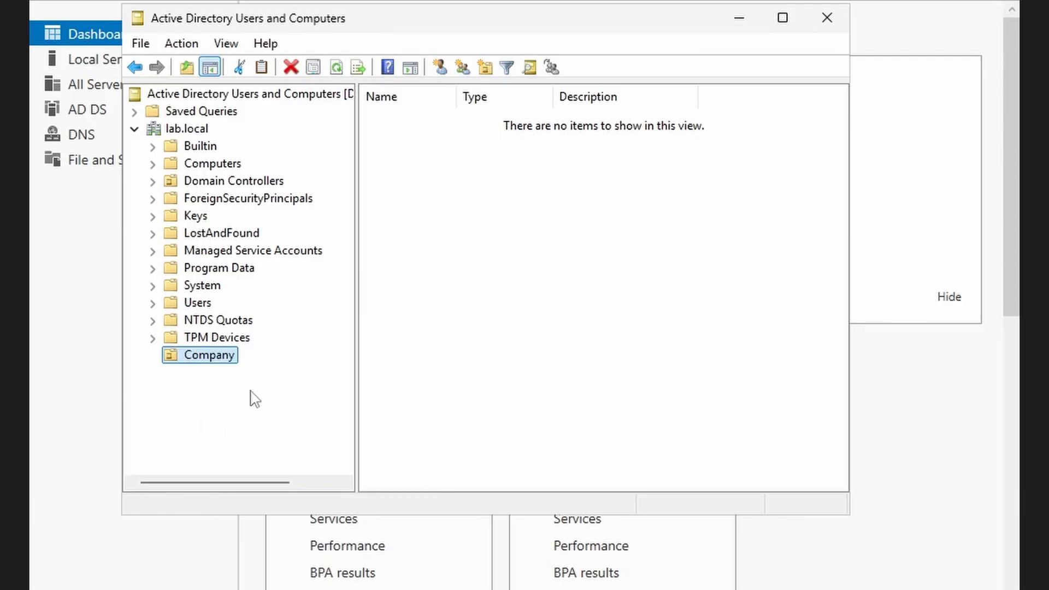
pyautogui.click(429, 383)
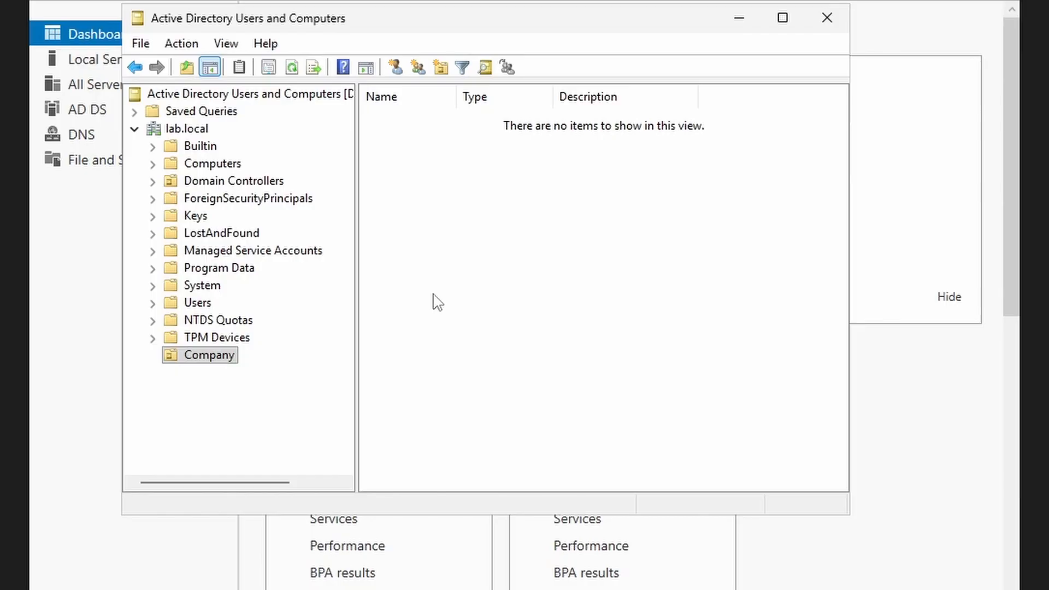
# - Create an organizational unit named 'IT' inside Company
pyautogui.rightClick(218, 358)
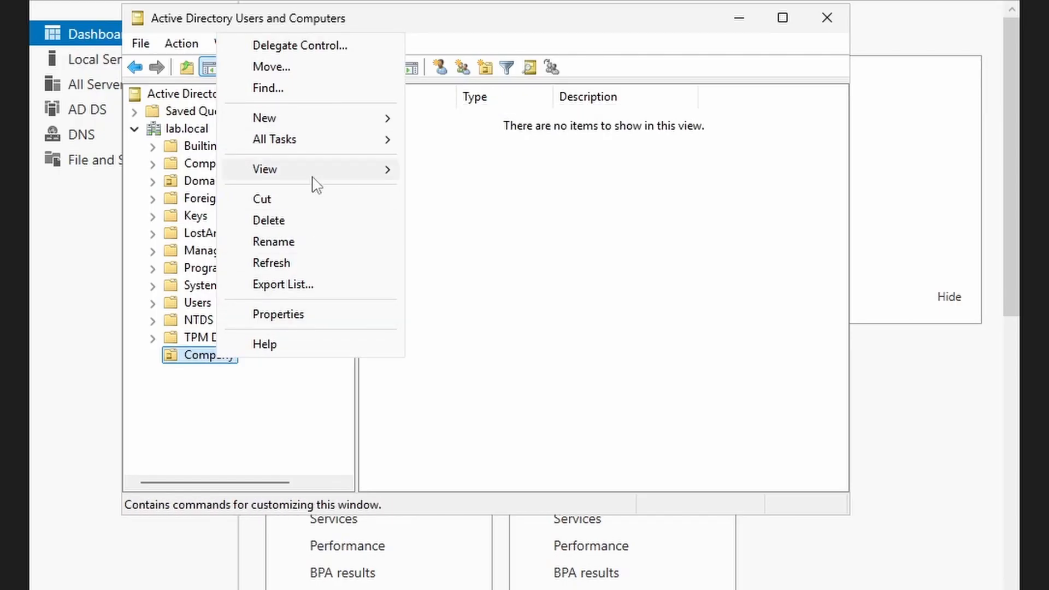
pyautogui.moveTo(307, 123)
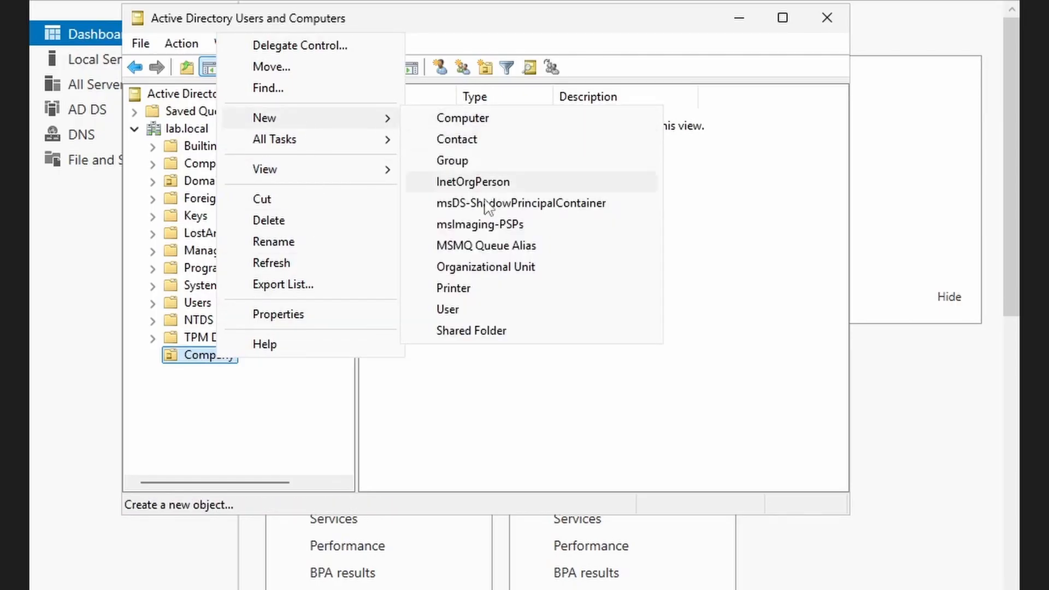
pyautogui.click(508, 269)
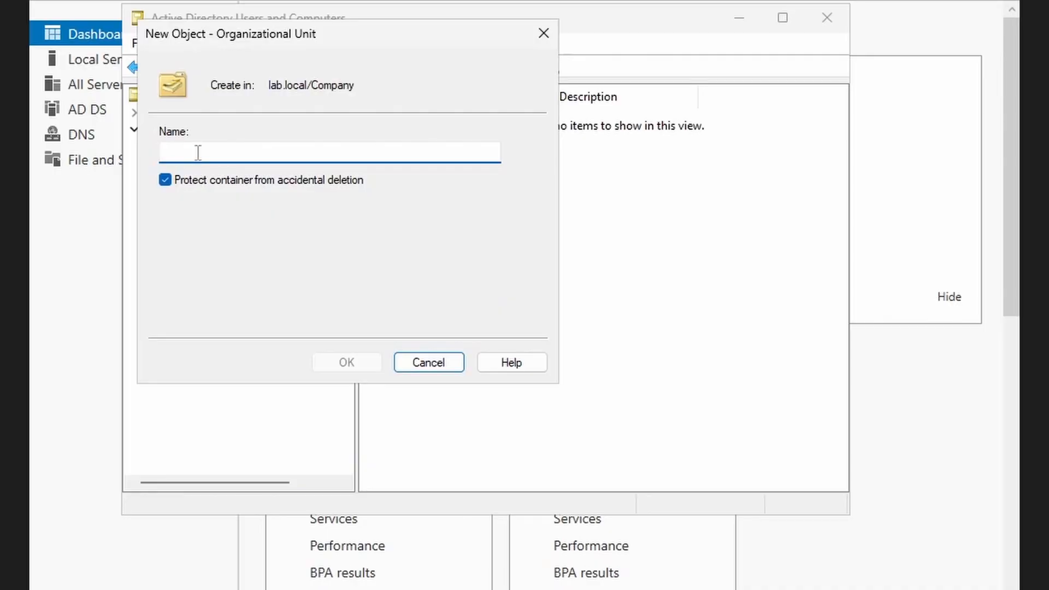
pyautogui.write('I')
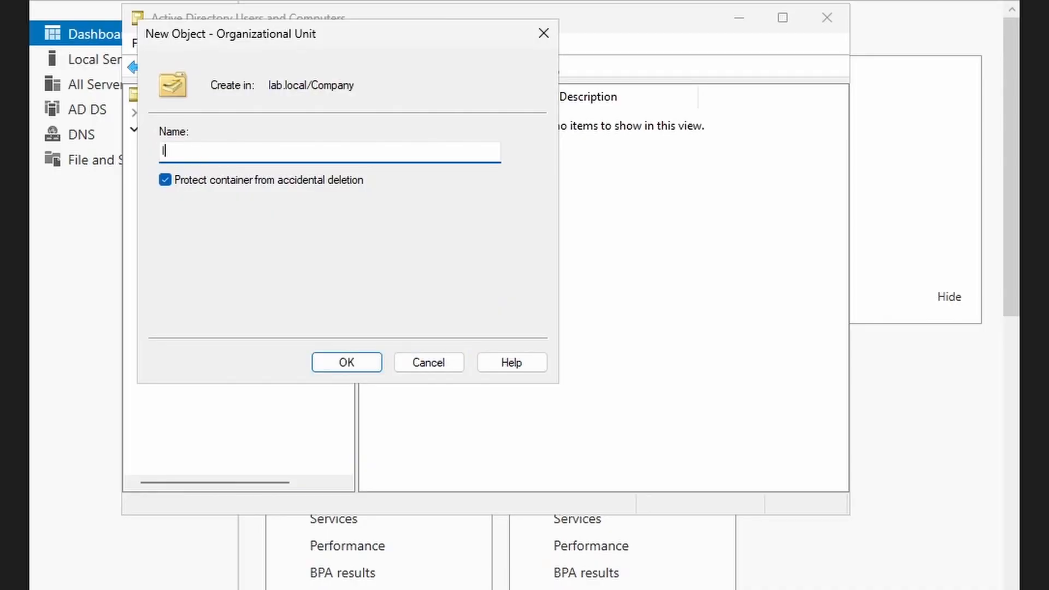
pyautogui.write('T')
pyautogui.click(347, 368)
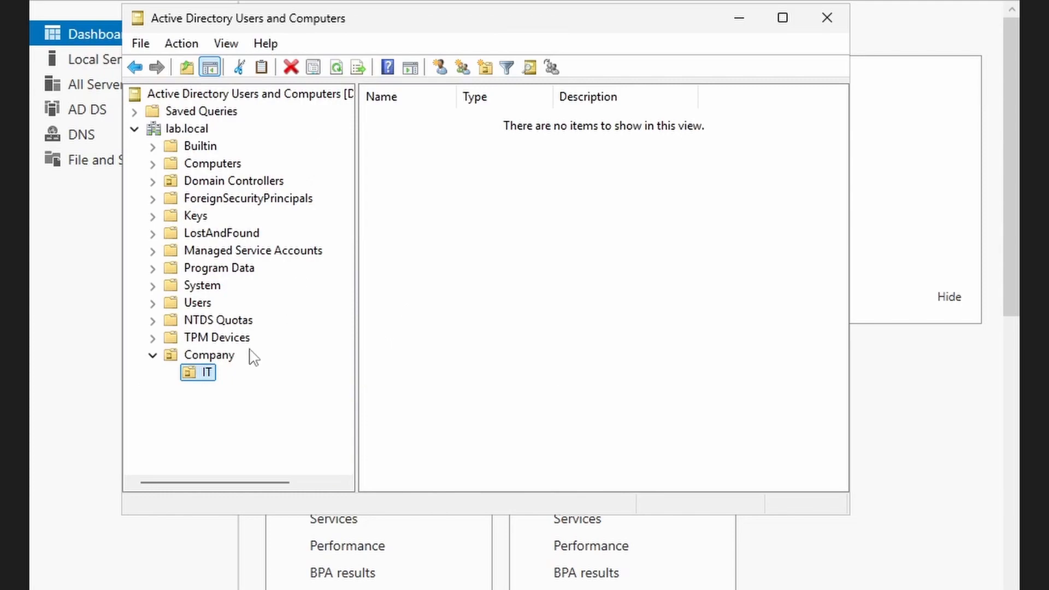
# - Show Company's contents and bring up the actions for the IT unit and the Company OU
pyautogui.click(221, 359)
pyautogui.rightClick(380, 119)
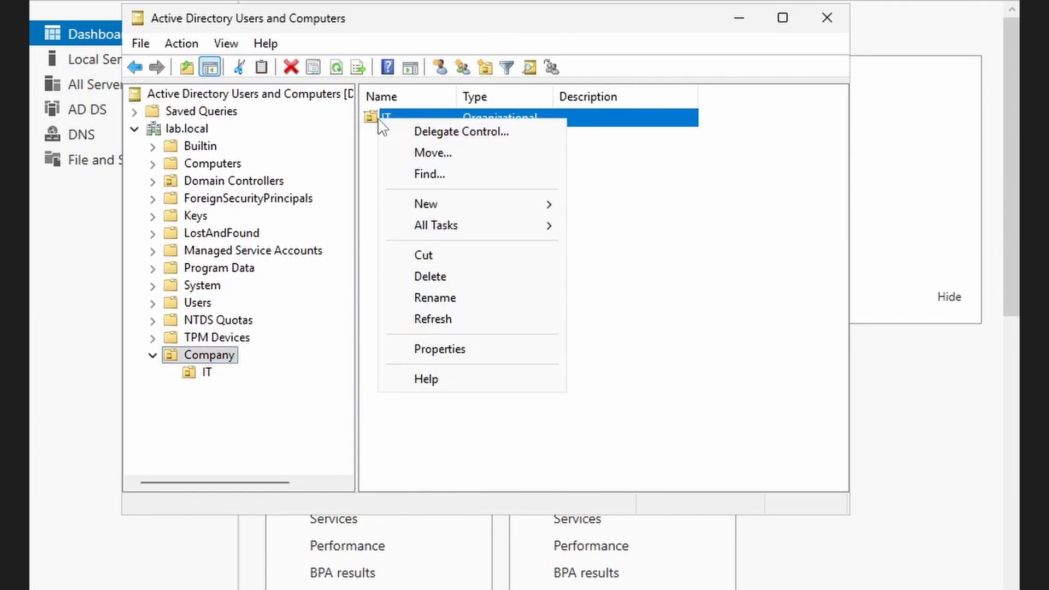
pyautogui.click(374, 143)
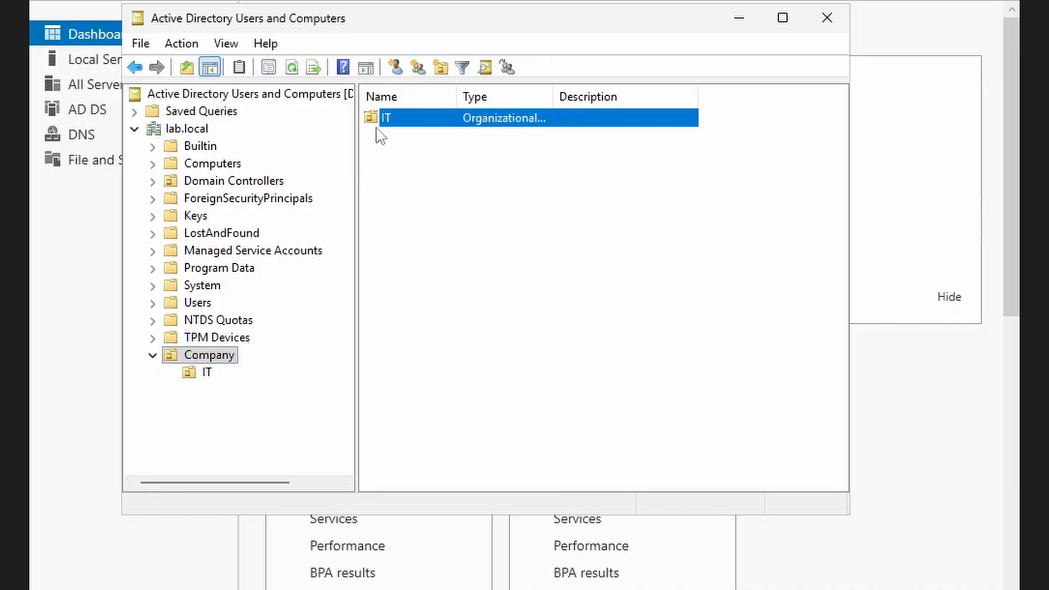
pyautogui.click(374, 119)
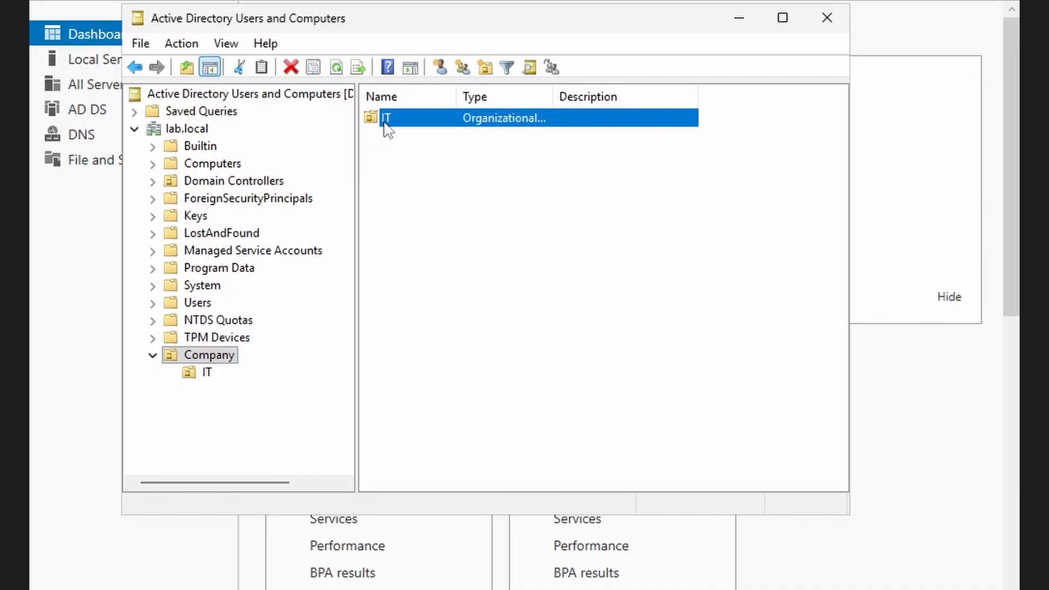
pyautogui.doubleClick(374, 124)
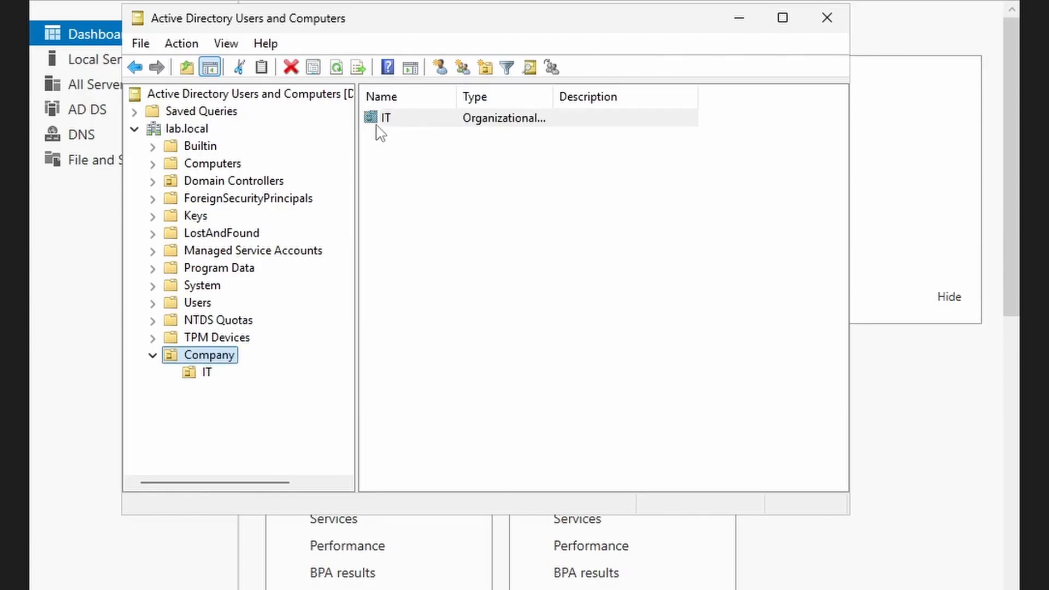
pyautogui.click(374, 120)
pyautogui.rightClick(374, 122)
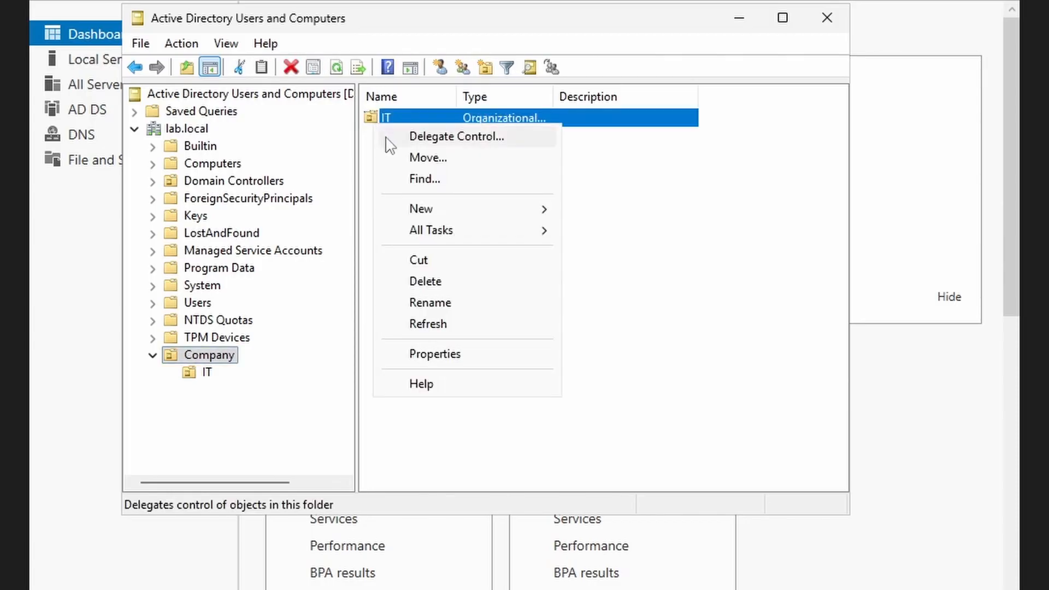
pyautogui.click(188, 374)
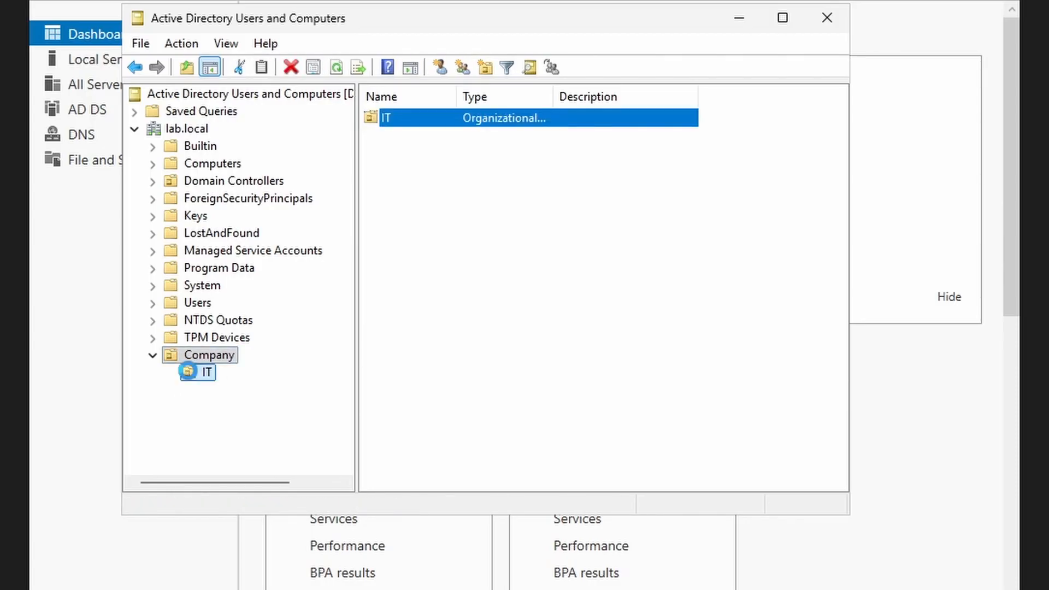
pyautogui.rightClick(188, 376)
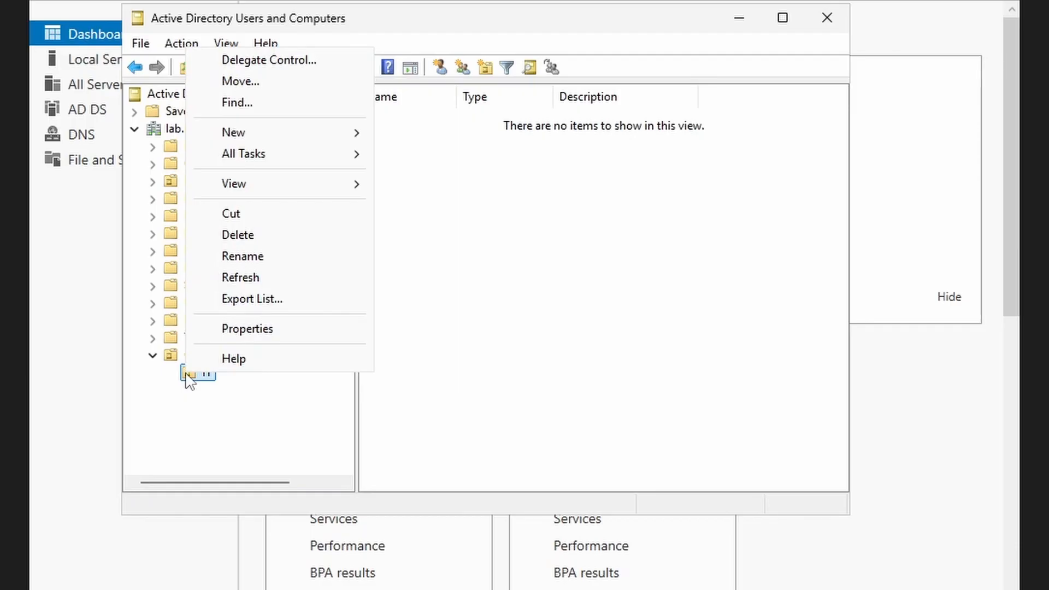
pyautogui.click(203, 478)
pyautogui.rightClick(200, 358)
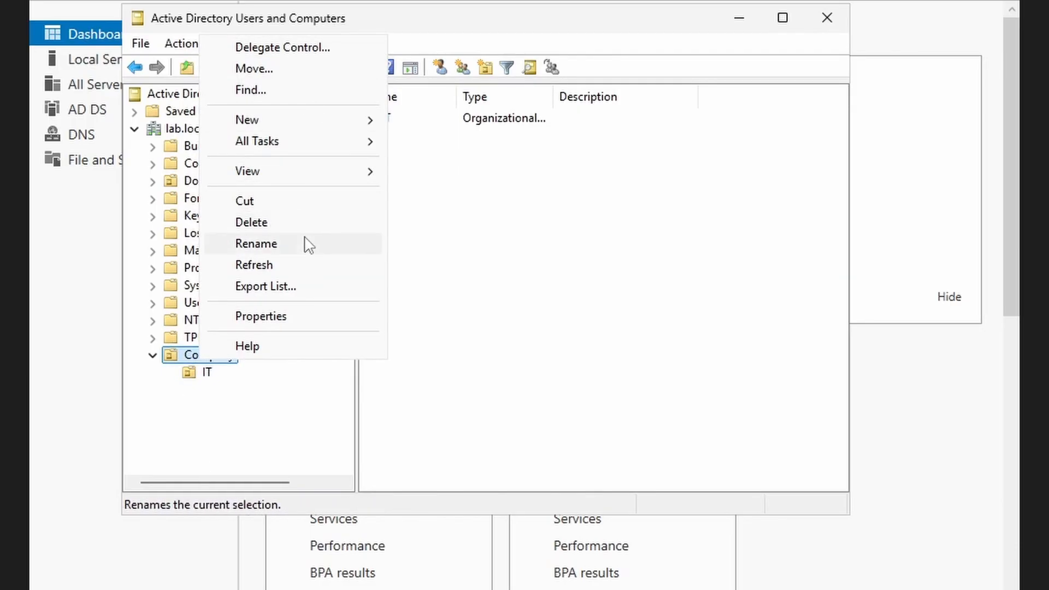
# - Create the 'Teachers' and 'Students' organizational units inside Company
pyautogui.moveTo(276, 121)
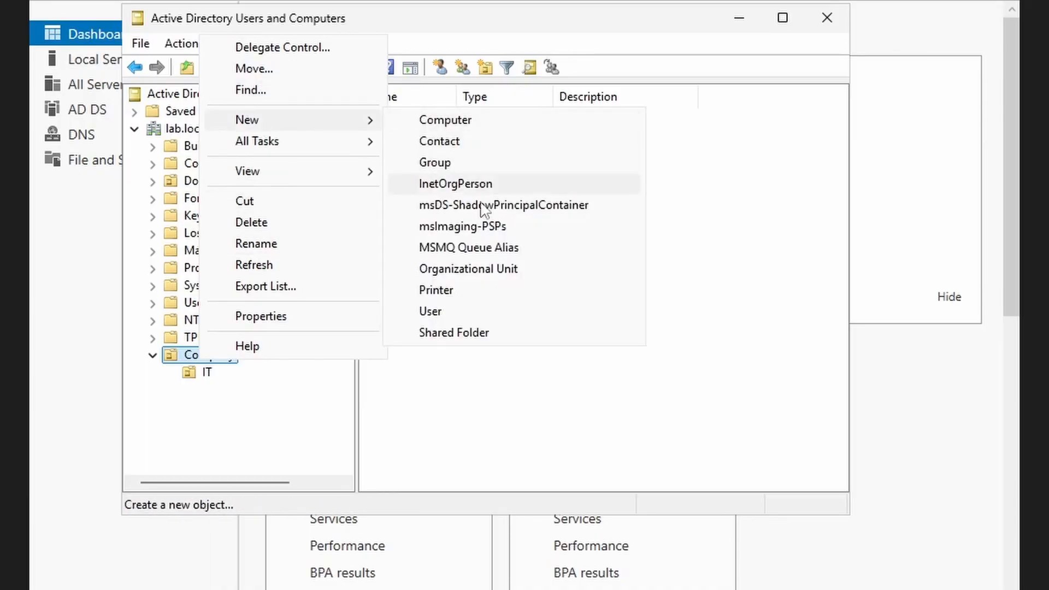
pyautogui.click(488, 268)
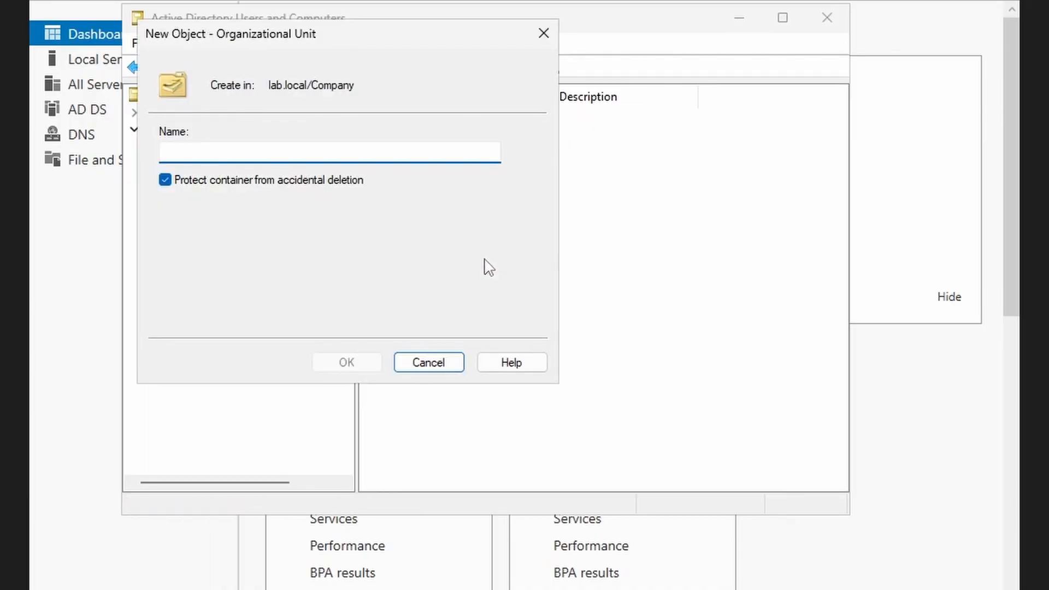
pyautogui.write('Te')
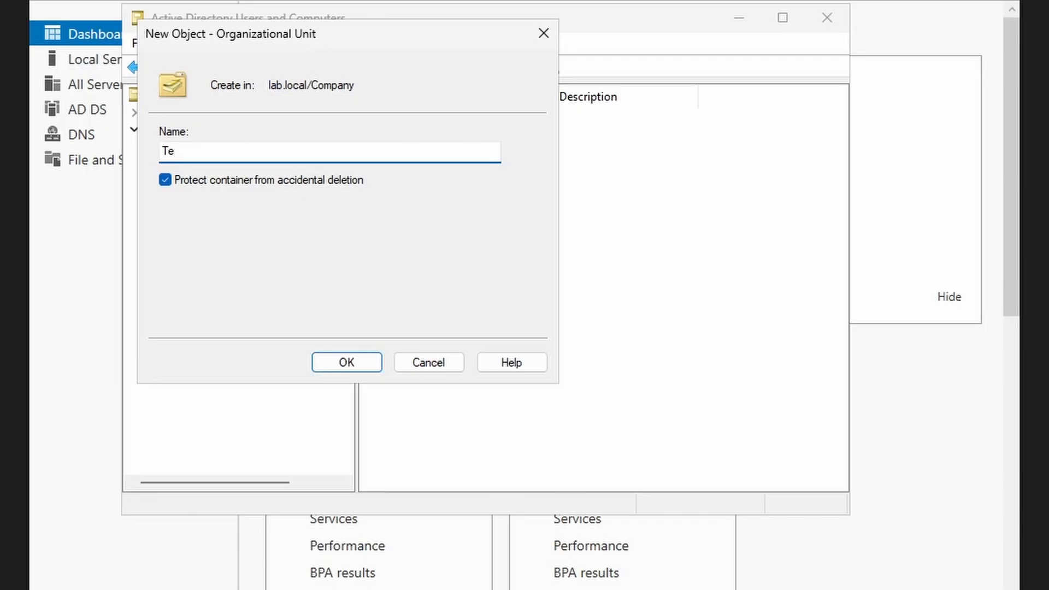
pyautogui.write('achers')
pyautogui.press('Return')
pyautogui.rightClick(204, 355)
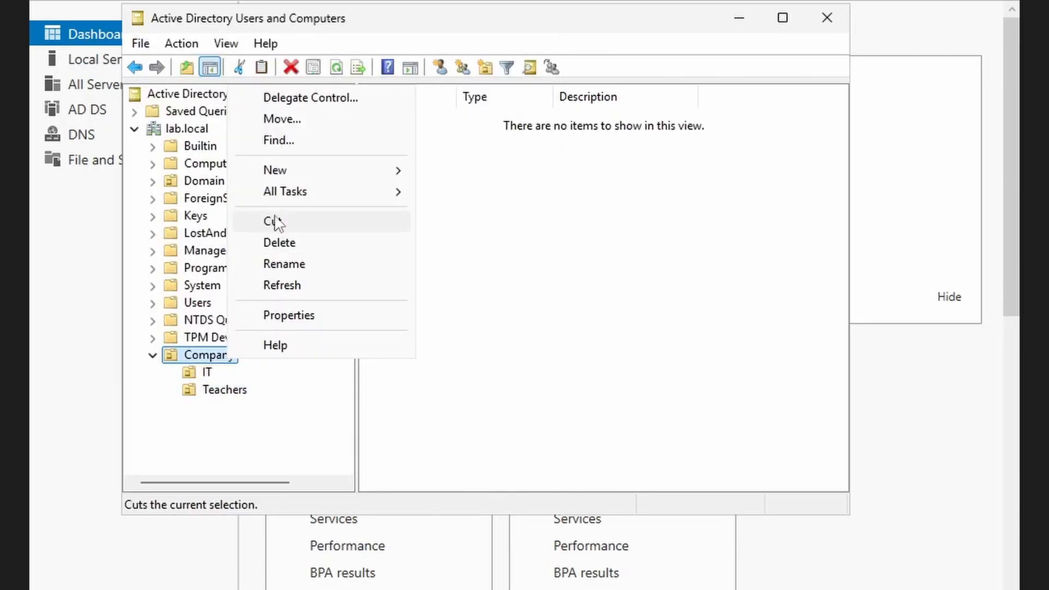
pyautogui.moveTo(335, 171)
pyautogui.click(520, 321)
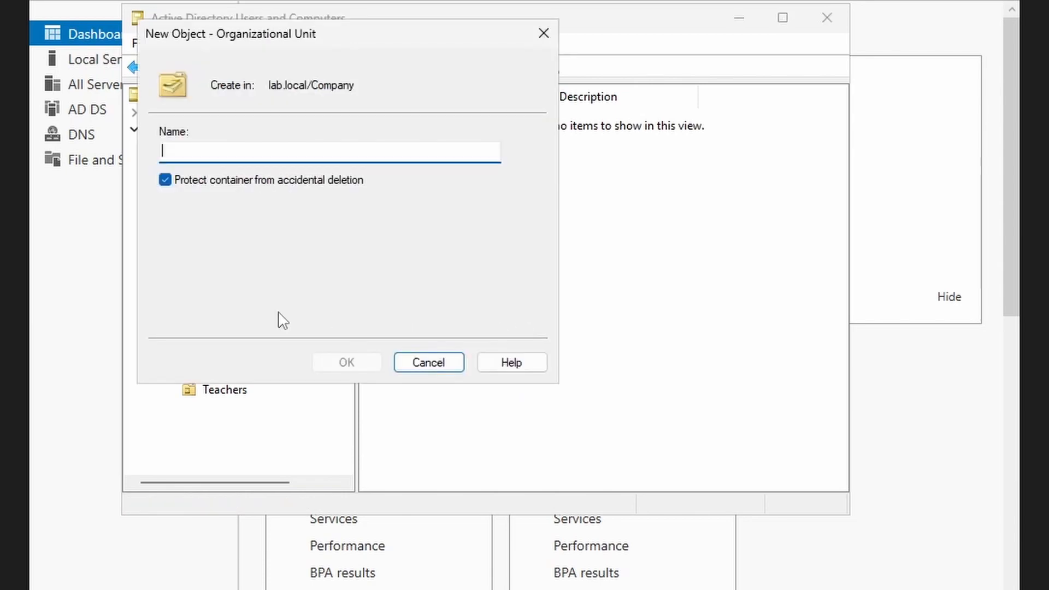
pyautogui.write('S')
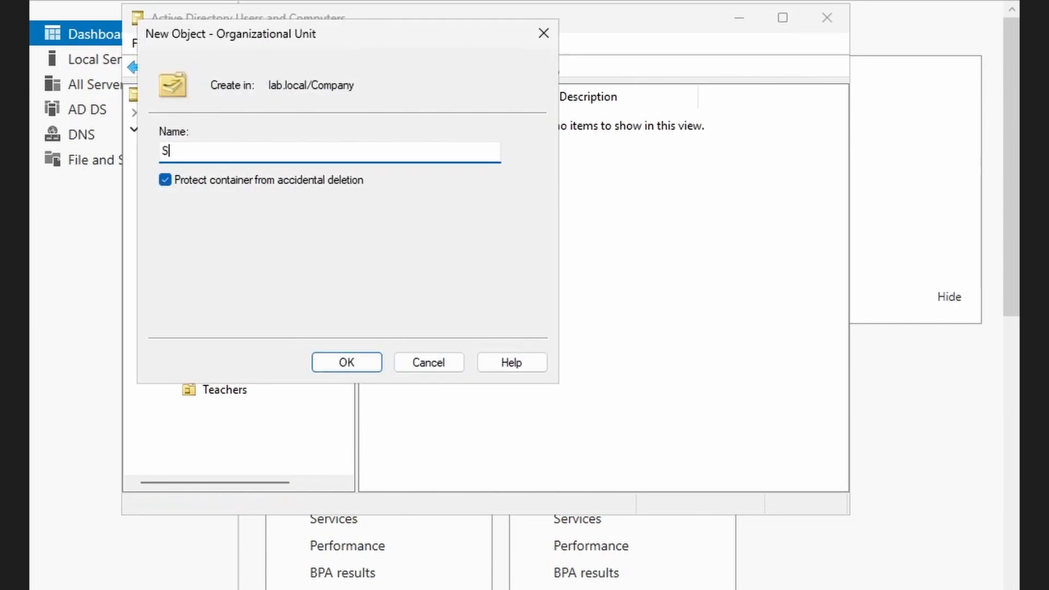
pyautogui.write('tunde')
pyautogui.press('BackSpace')
pyautogui.press('BackSpace')
pyautogui.press('BackSpace')
pyautogui.press('BackSpace')
pyautogui.write('udents')
pyautogui.press('Return')
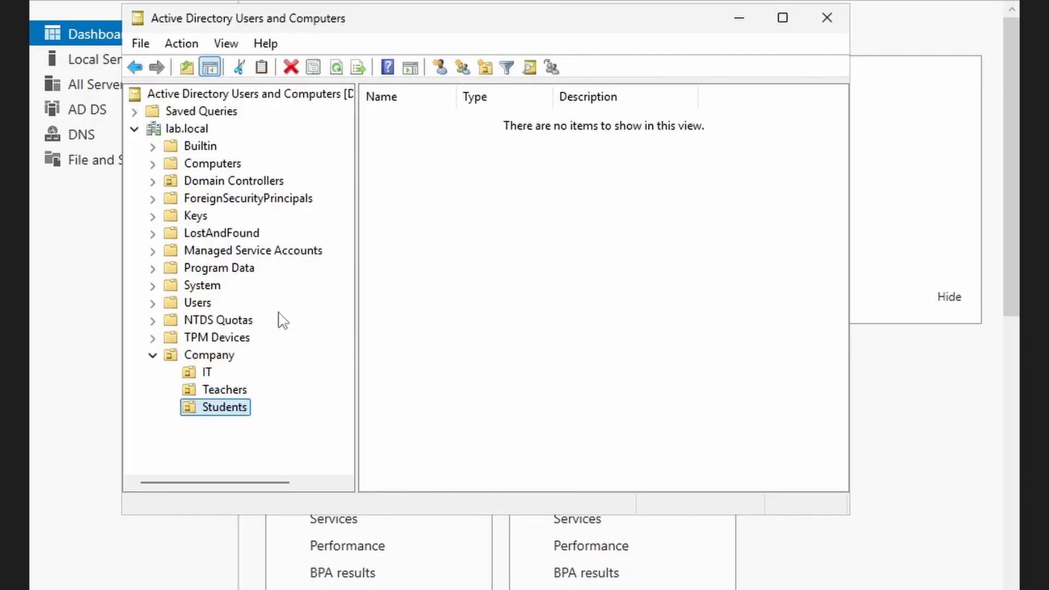
# - Create the 'Adminstration' and 'Guests' organizational units inside Company
pyautogui.rightClick(193, 355)
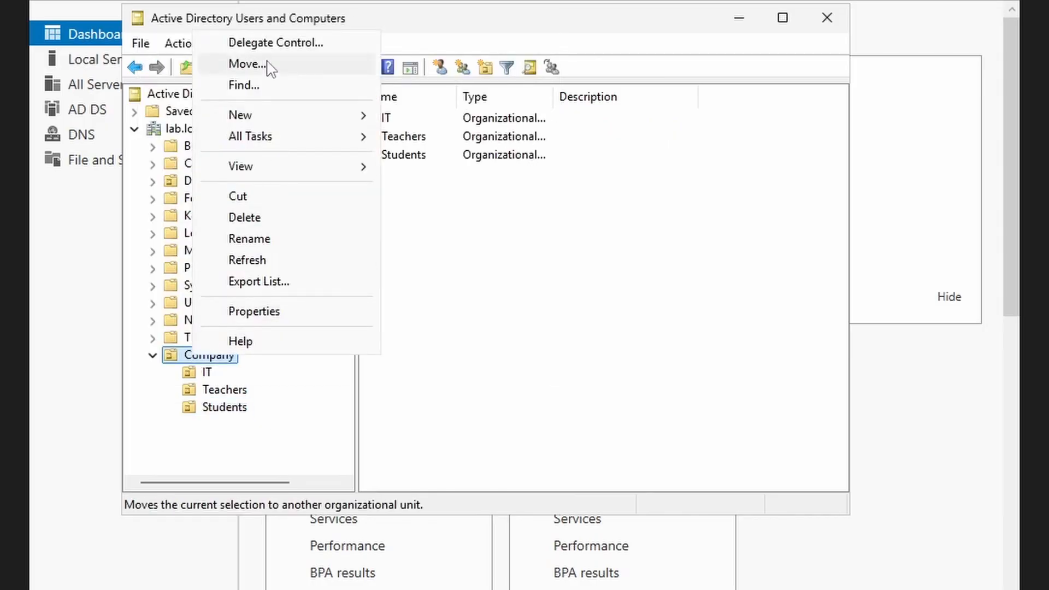
pyautogui.moveTo(359, 115)
pyautogui.click(479, 265)
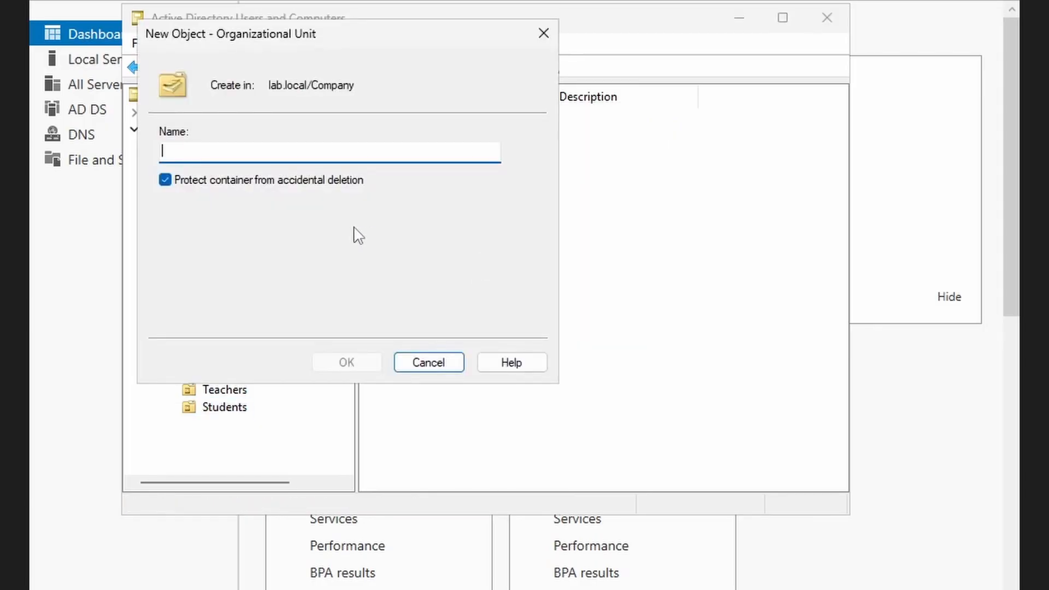
pyautogui.write('Ad')
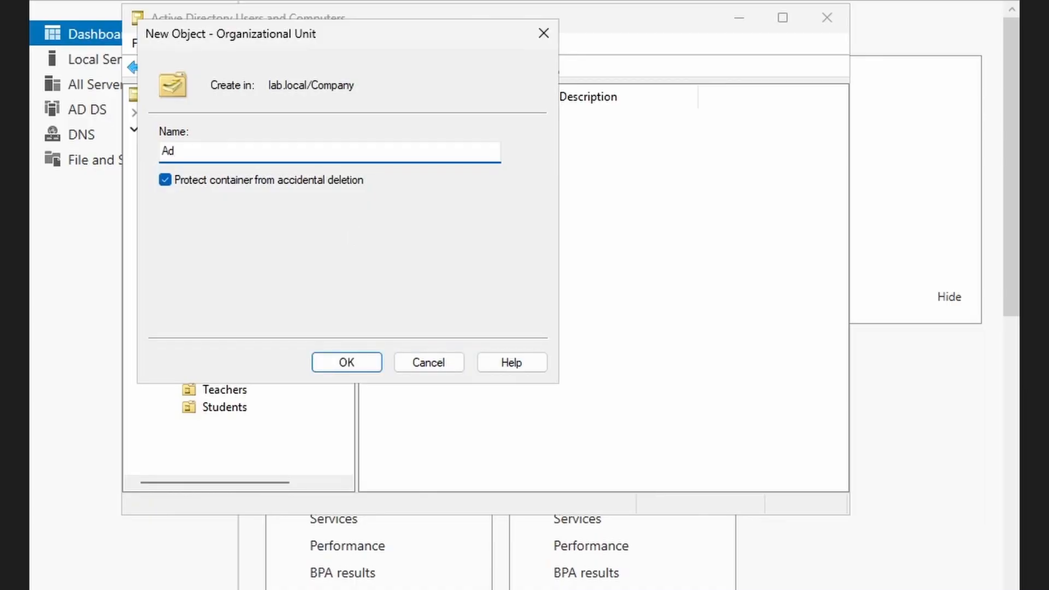
pyautogui.write('minstration')
pyautogui.click(345, 362)
pyautogui.rightClick(230, 355)
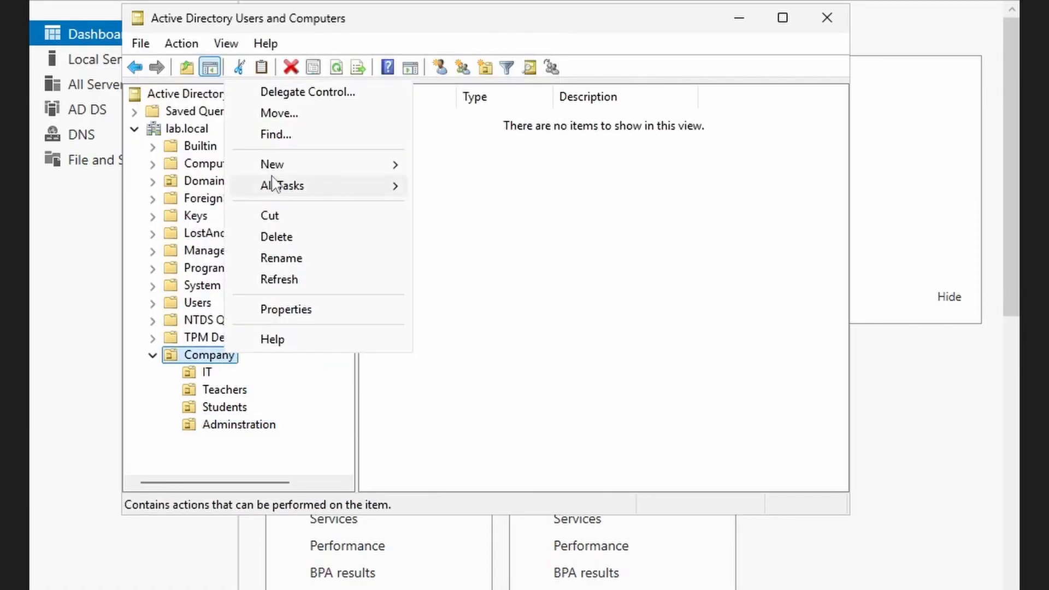
pyautogui.moveTo(394, 165)
pyautogui.click(533, 313)
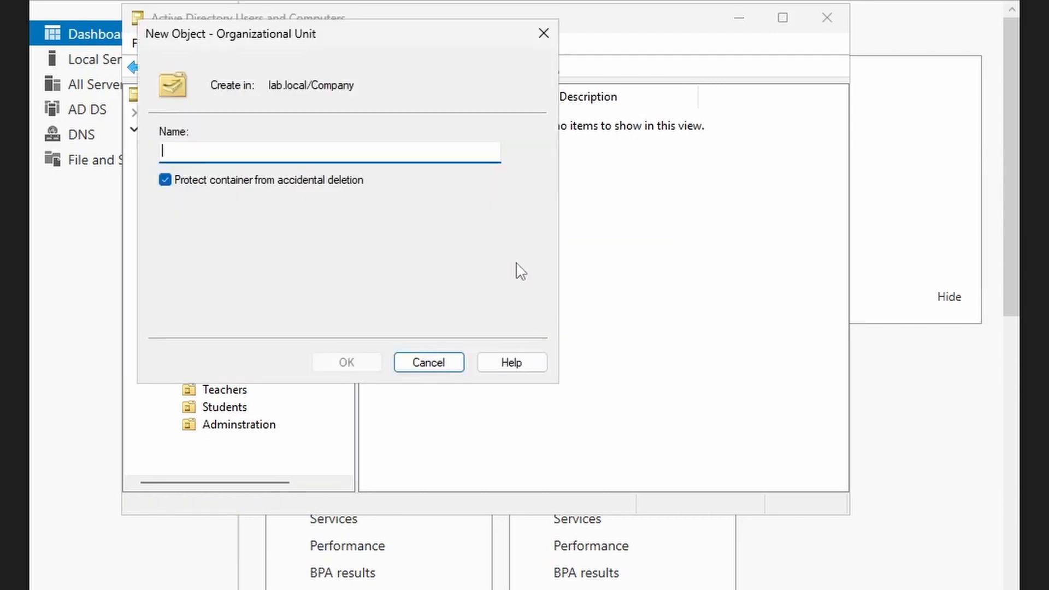
pyautogui.write('G')
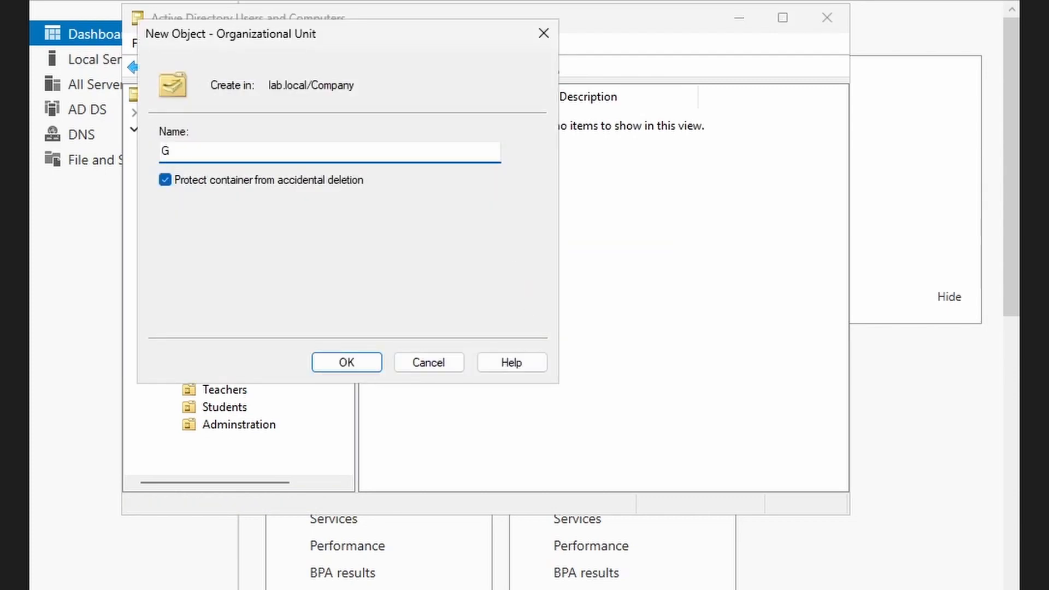
pyautogui.write('uests')
pyautogui.press('Return')
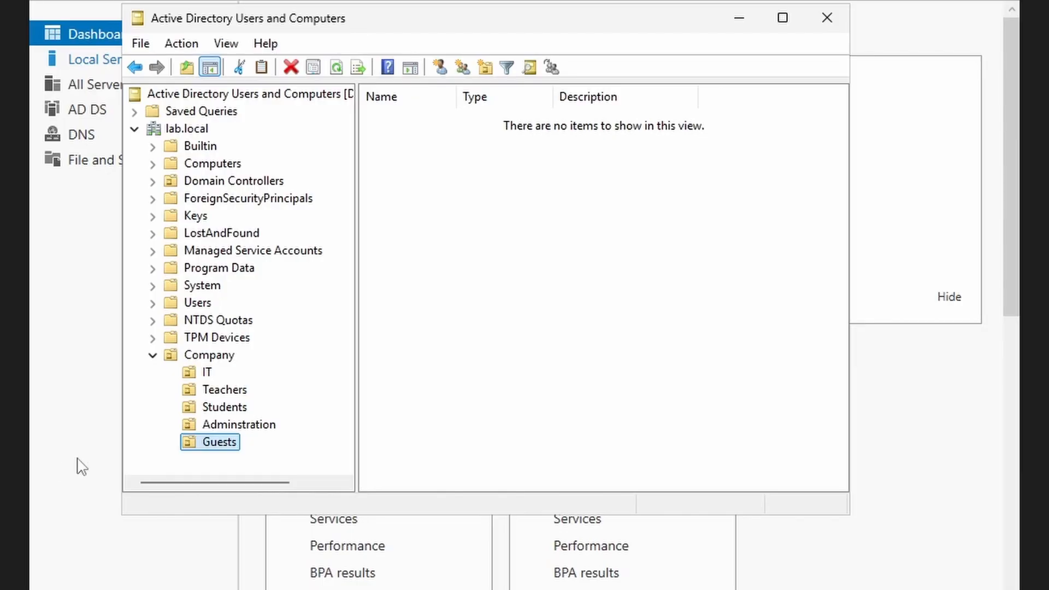
# - Open the IT organizational unit and start a new user object in it
pyautogui.click(208, 373)
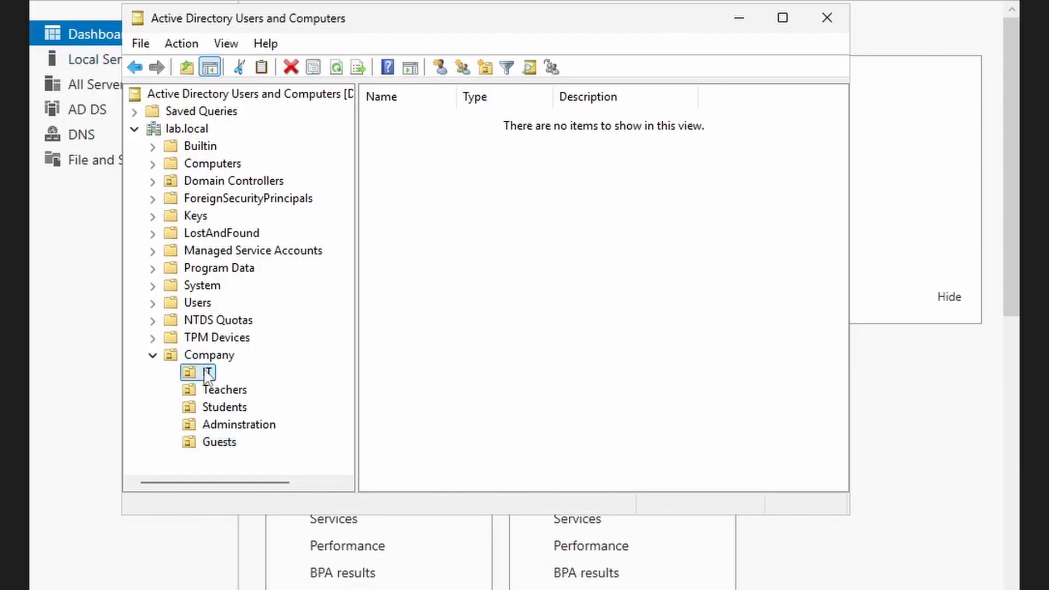
pyautogui.rightClick(457, 197)
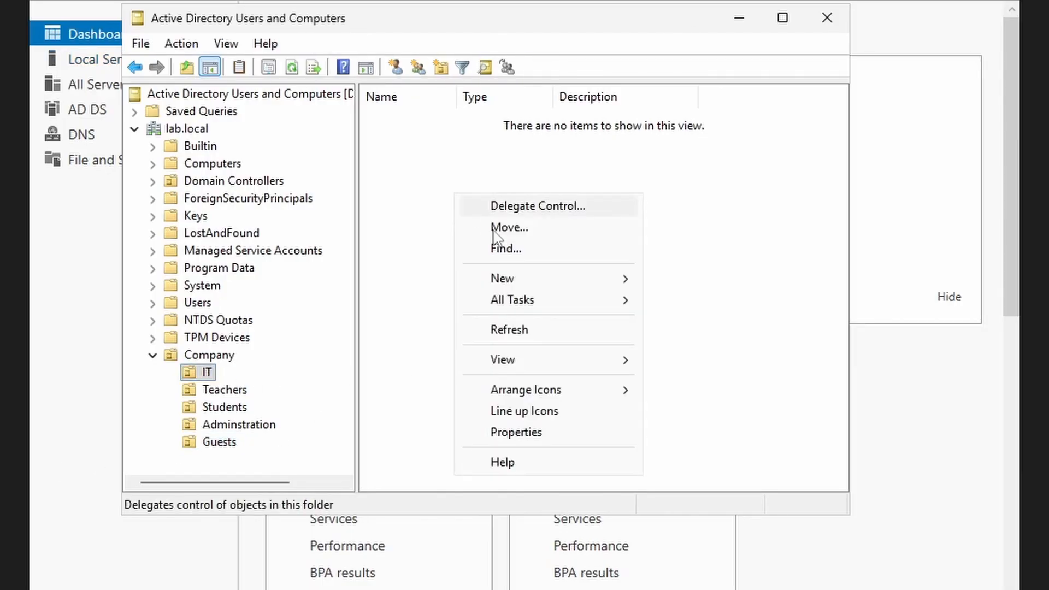
pyautogui.moveTo(520, 282)
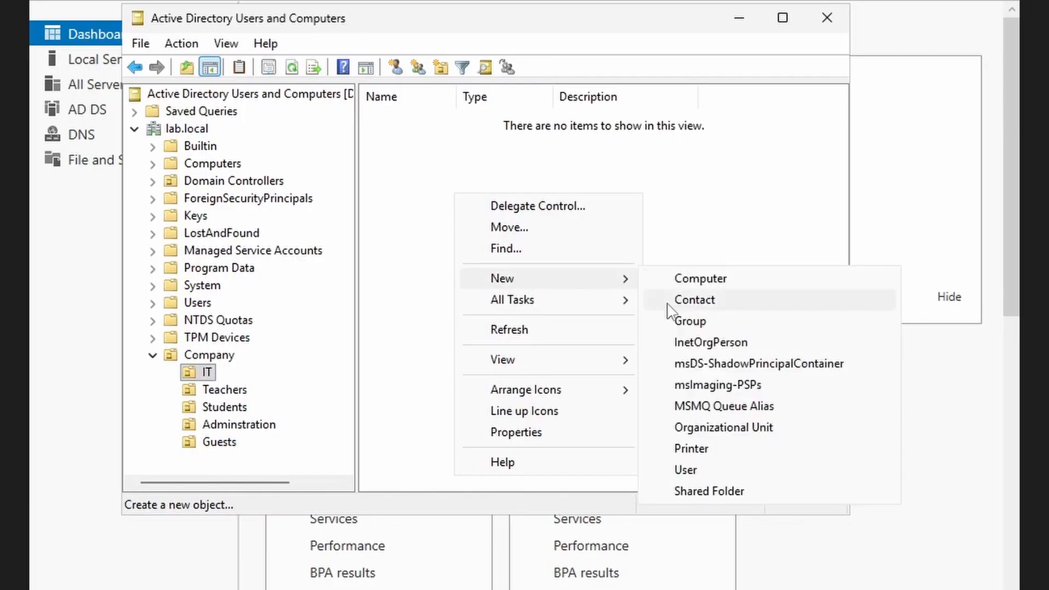
pyautogui.click(712, 471)
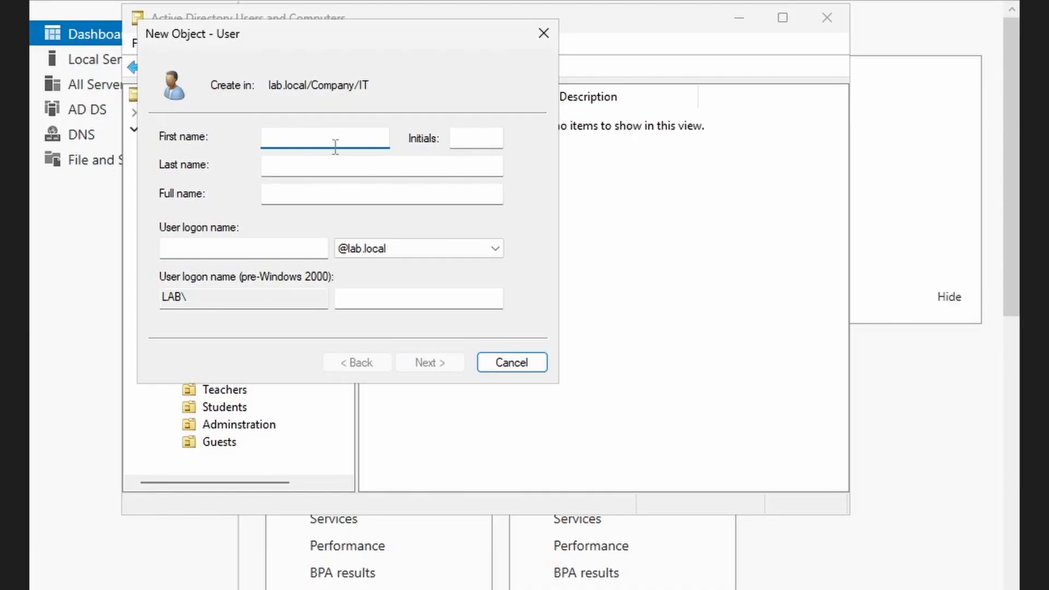
# - Enter the user's first name, last name and a first.last user logon name
pyautogui.write('adam')
pyautogui.press('BackSpace')
pyautogui.press('BackSpace')
pyautogui.press('BackSpace')
pyautogui.press('BackSpace')
pyautogui.write('Adam')
pyautogui.click(342, 166)
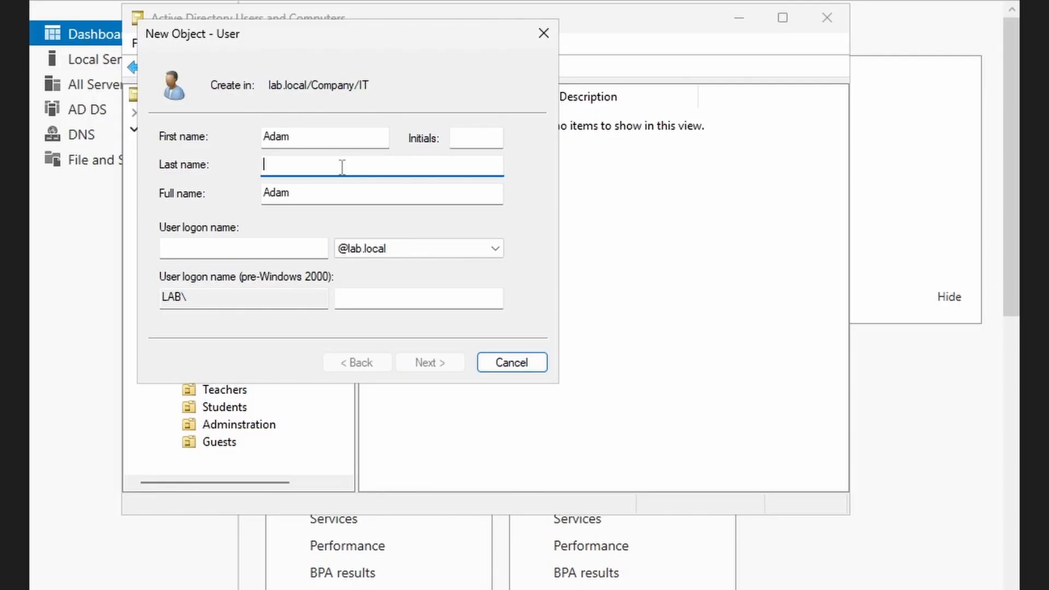
pyautogui.write('a')
pyautogui.press('BackSpace')
pyautogui.write('Adam')
pyautogui.click(194, 251)
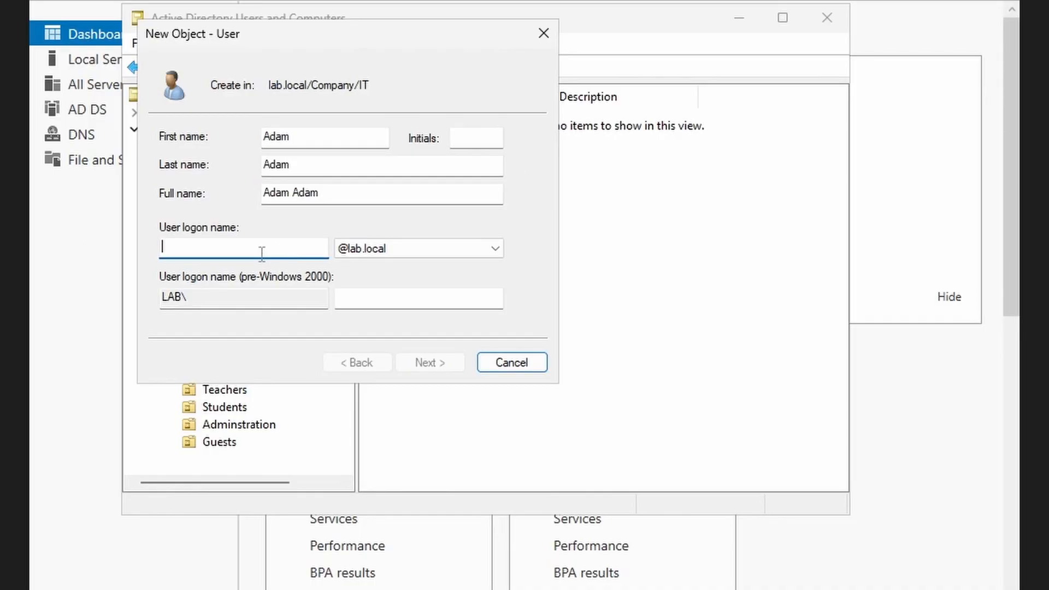
pyautogui.write('adam.a')
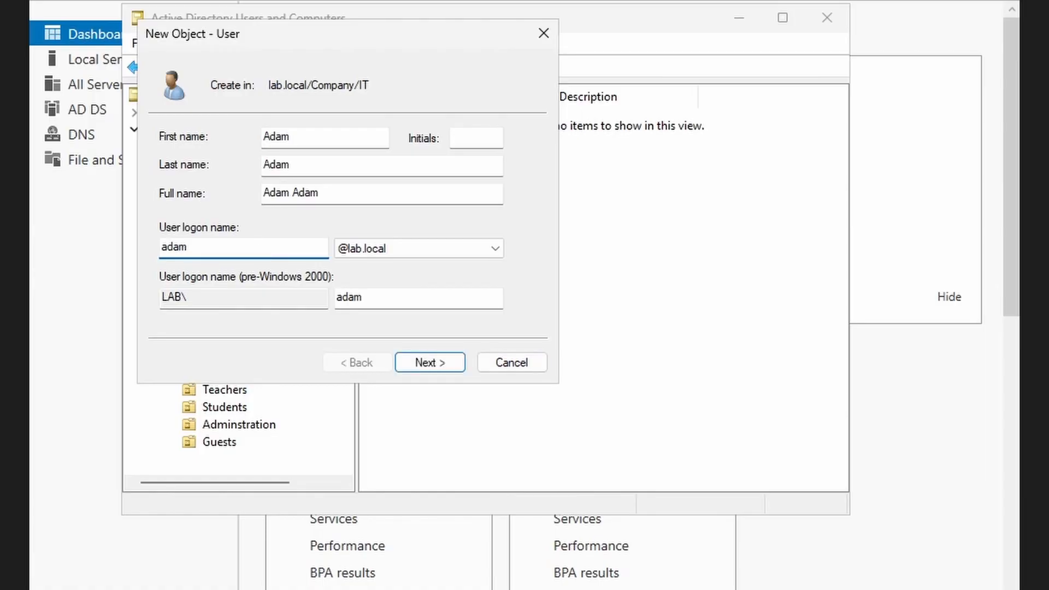
pyautogui.press('BackSpace')
pyautogui.press('BackSpace')
pyautogui.write('.adam')
# - Enter and confirm the IT user's initial password, keeping change-at-next-logon, and finish creating the account
pyautogui.click(429, 363)
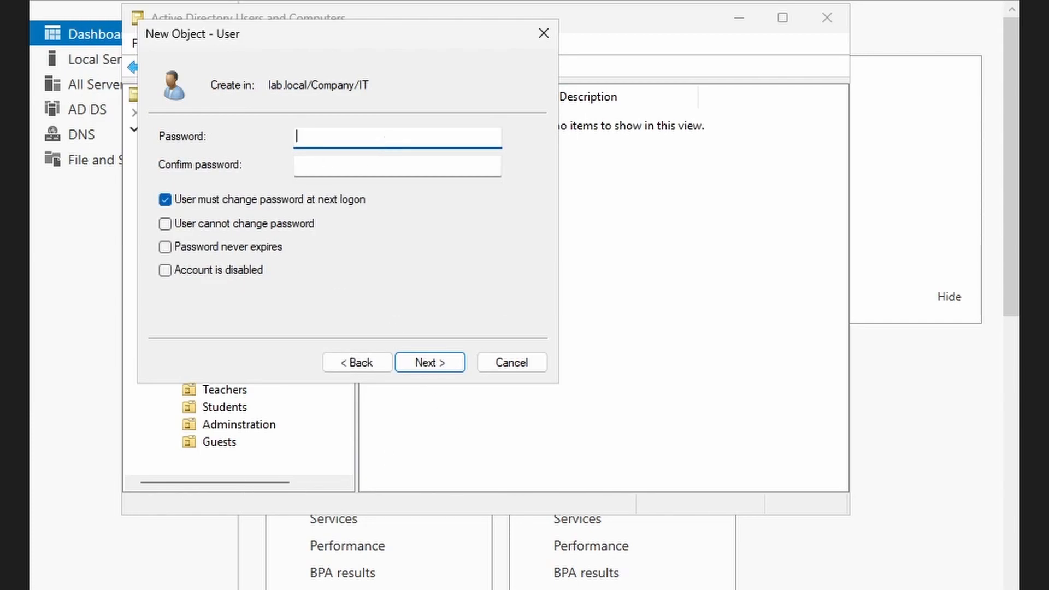
pyautogui.write('P@s')
pyautogui.press('BackSpace')
pyautogui.press('BackSpace')
pyautogui.press('BackSpace')
pyautogui.write('••')
pyautogui.press('BackSpace')
pyautogui.press('BackSpace')
pyautogui.write('P@ssw0rd1')
pyautogui.press('Tab')
pyautogui.write('P@ssw0rd')
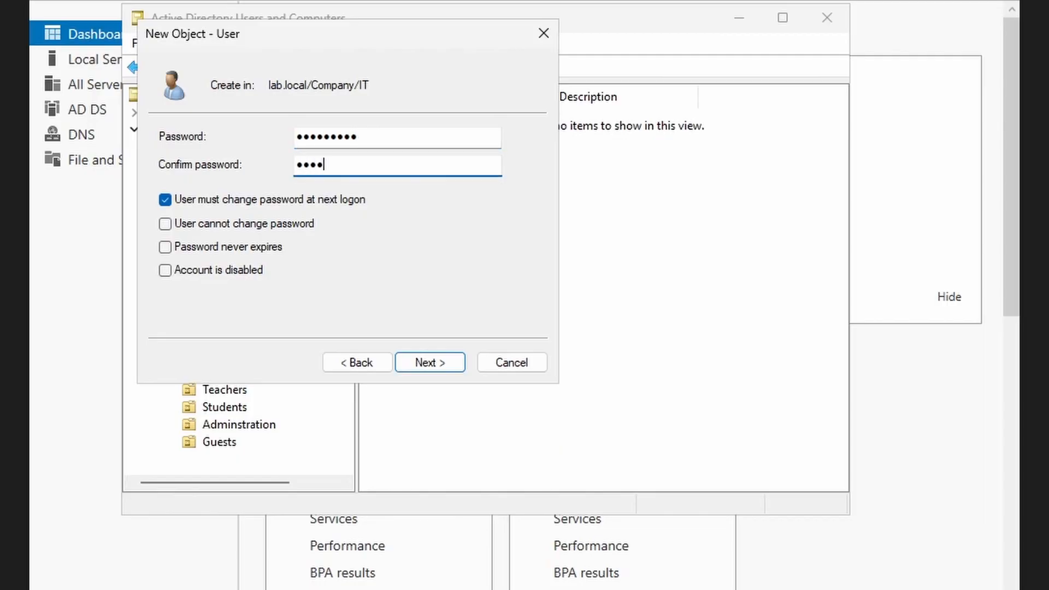
pyautogui.write('1')
pyautogui.click(429, 363)
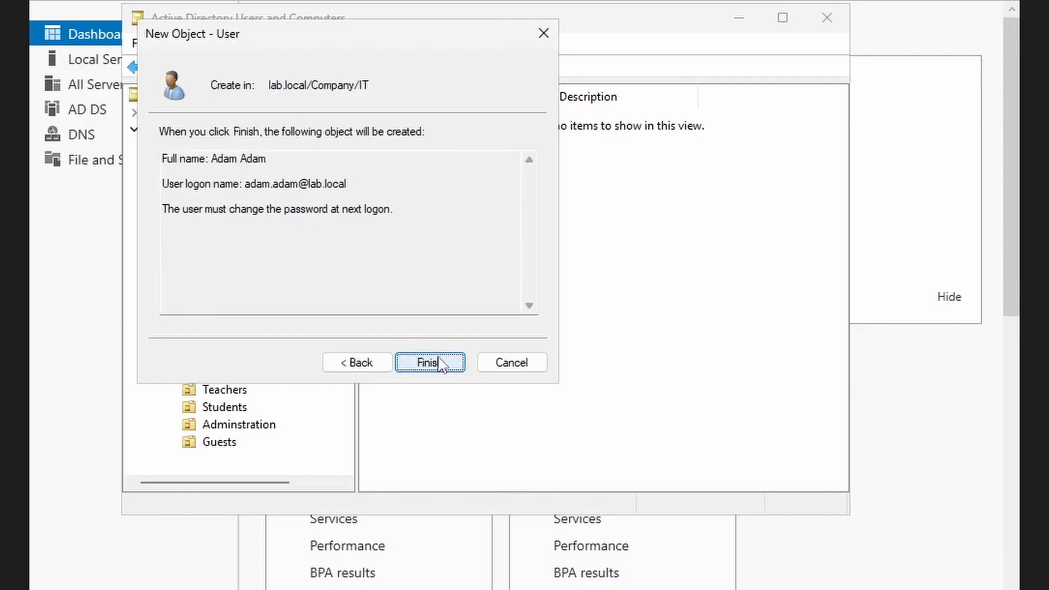
pyautogui.click(441, 363)
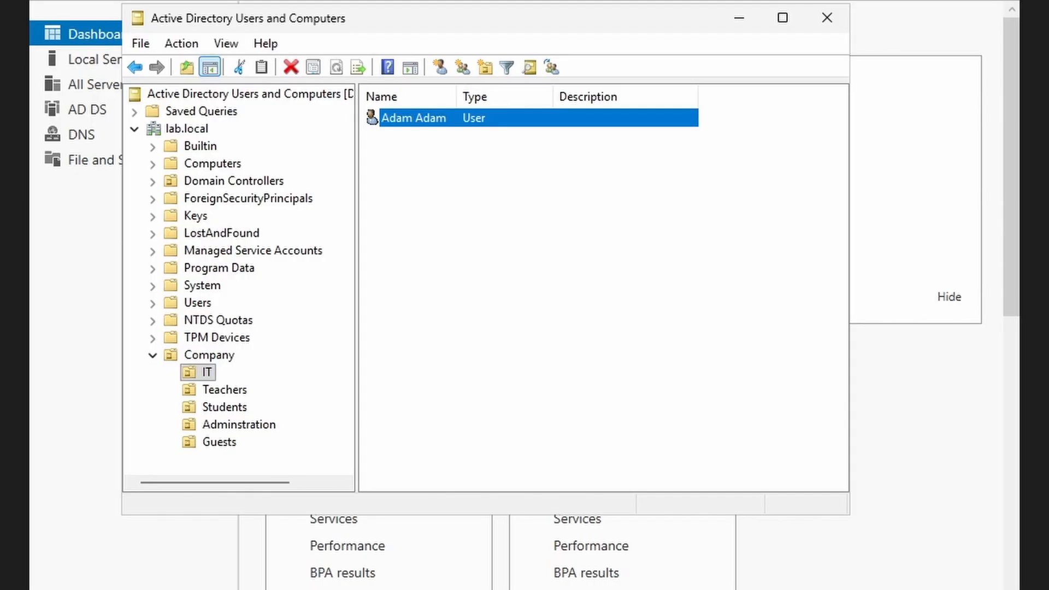
# - Start a new user account in the Teachers unit via New > User
pyautogui.click(224, 391)
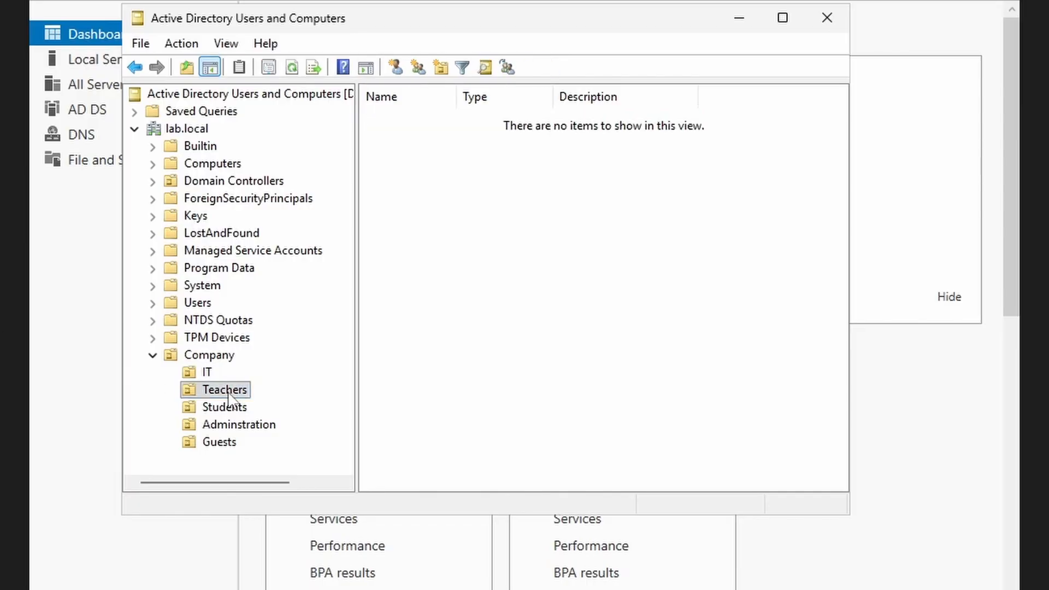
pyautogui.rightClick(662, 163)
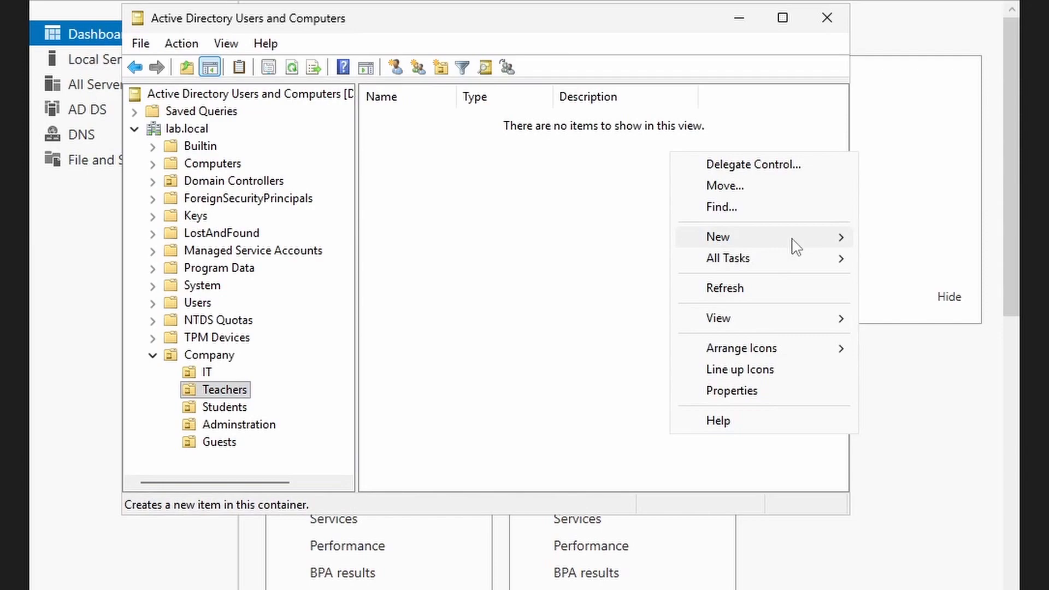
pyautogui.moveTo(796, 245)
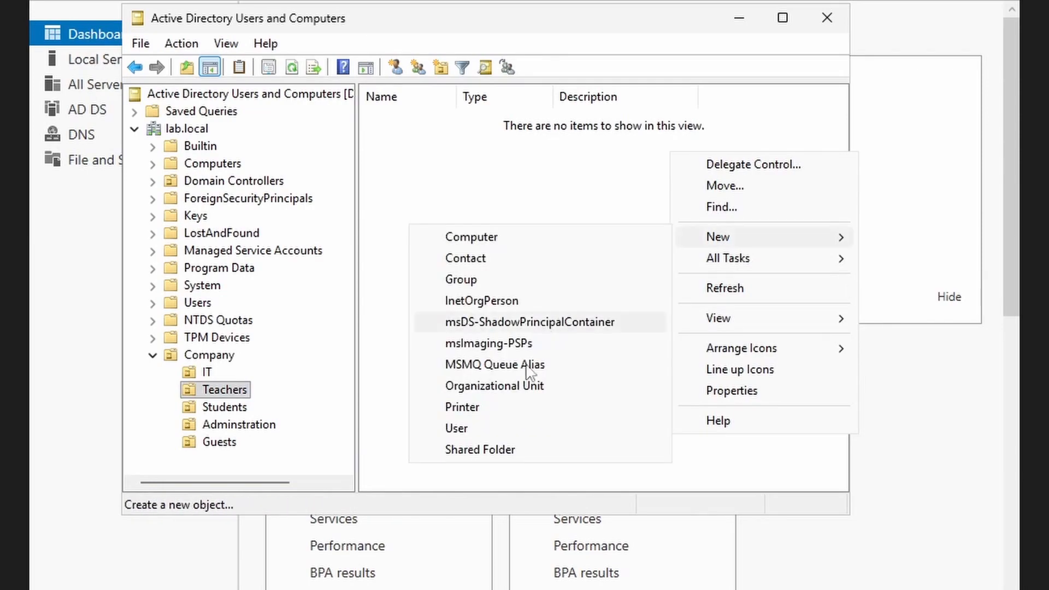
pyautogui.click(506, 427)
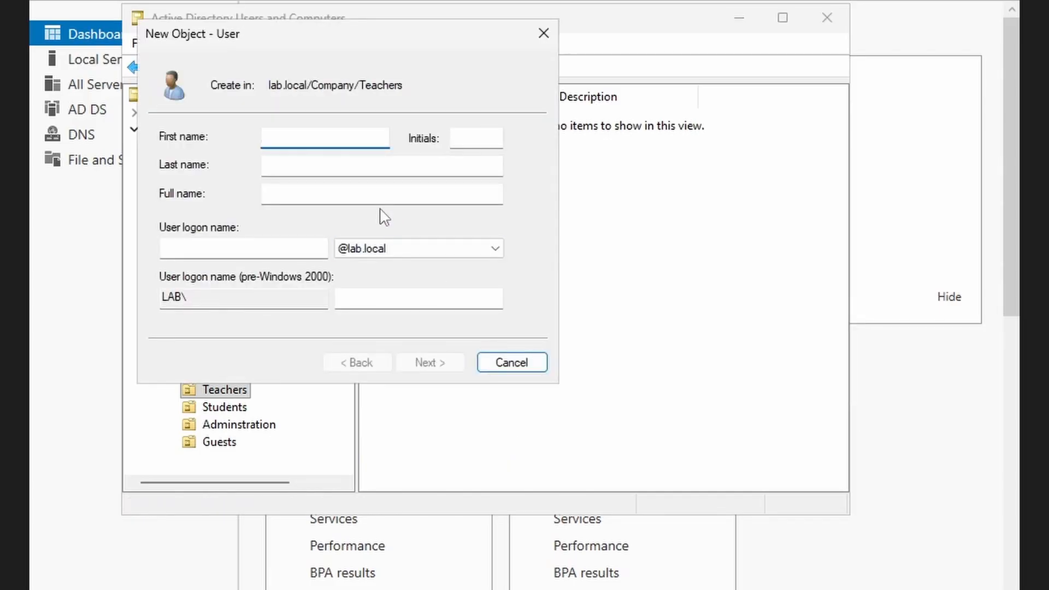
# - Enter the teacher's first name, last name and a lowercase first.last logon name
pyautogui.press('Tab')
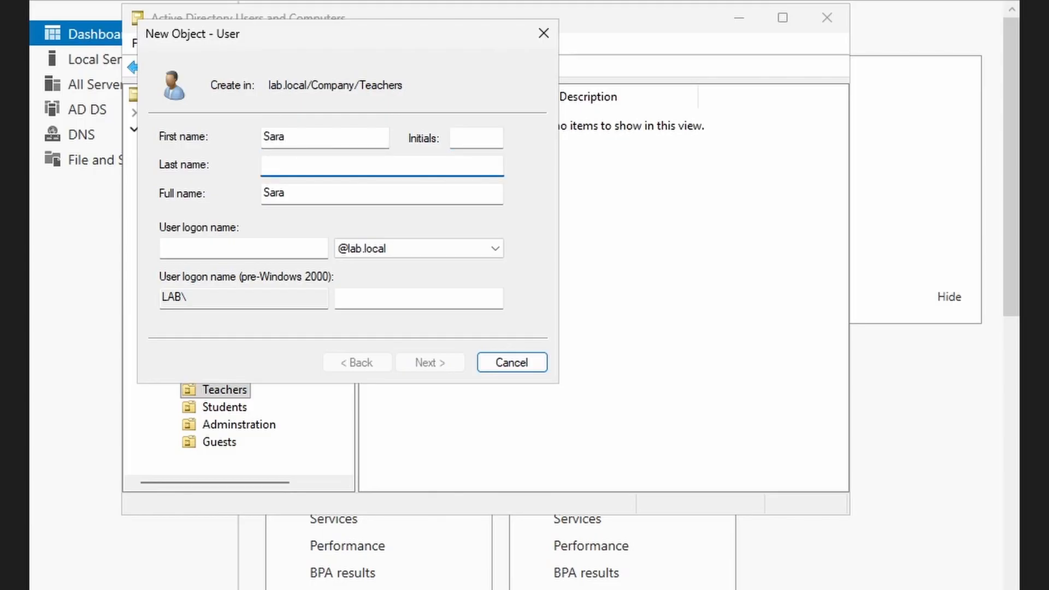
pyautogui.click(296, 249)
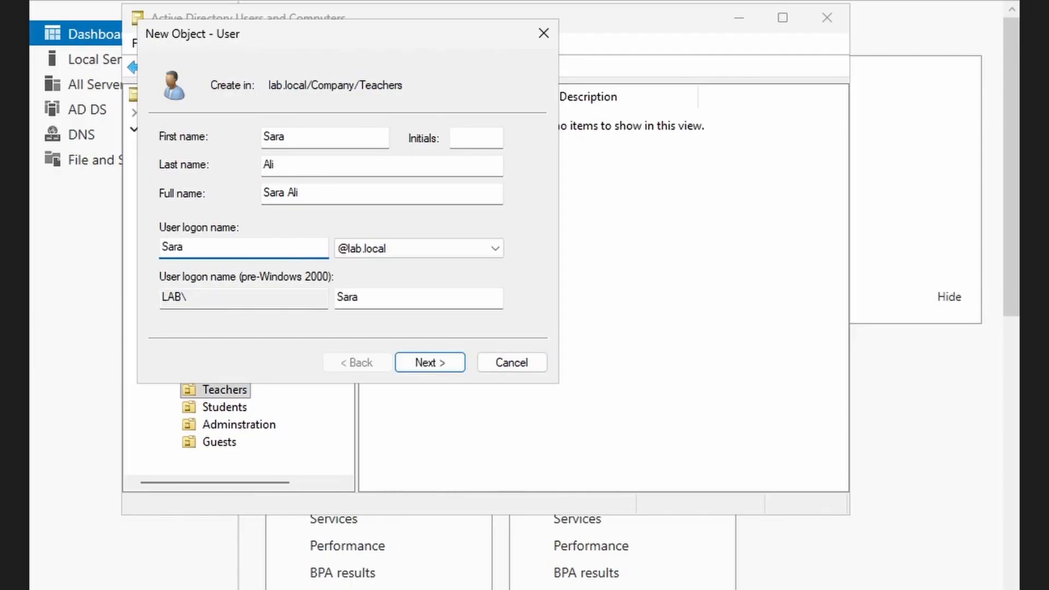
pyautogui.press('Left')
pyautogui.press('Left')
pyautogui.press('Right')
pyautogui.press('BackSpace')
pyautogui.write('s')
# - Set and confirm the teacher's password, finish creating the account, then select the Students unit
pyautogui.click(430, 363)
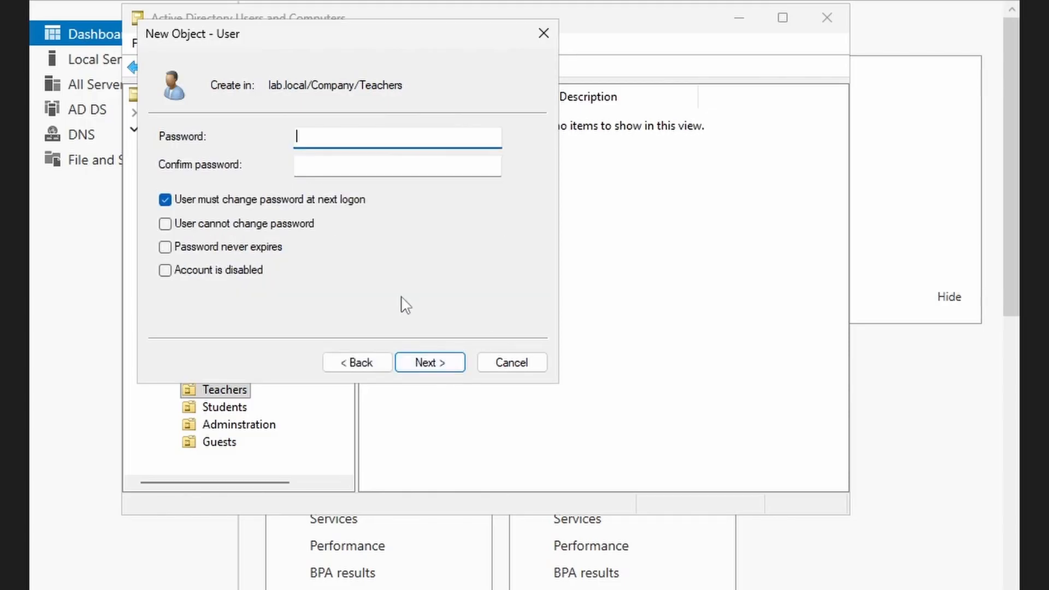
pyautogui.write('Password1')
pyautogui.press('Tab')
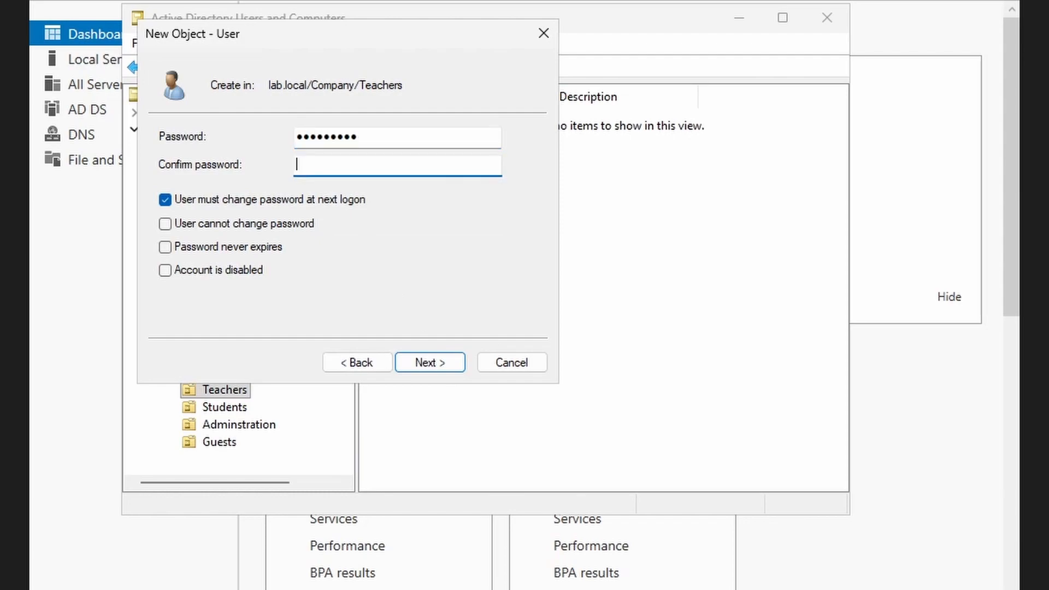
pyautogui.write('Password1')
pyautogui.press('Return')
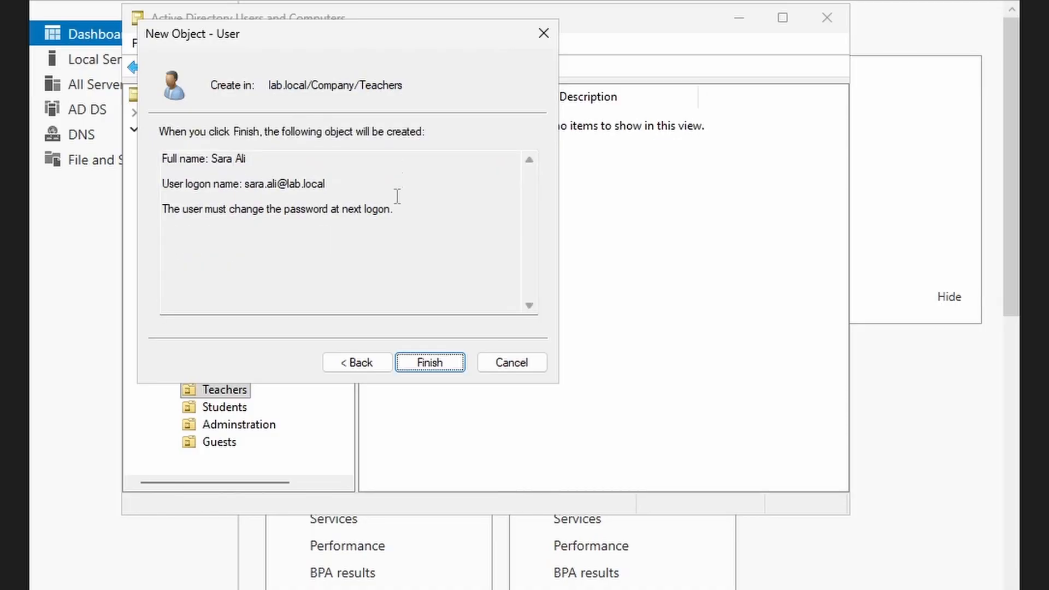
pyautogui.click(440, 367)
pyautogui.click(233, 408)
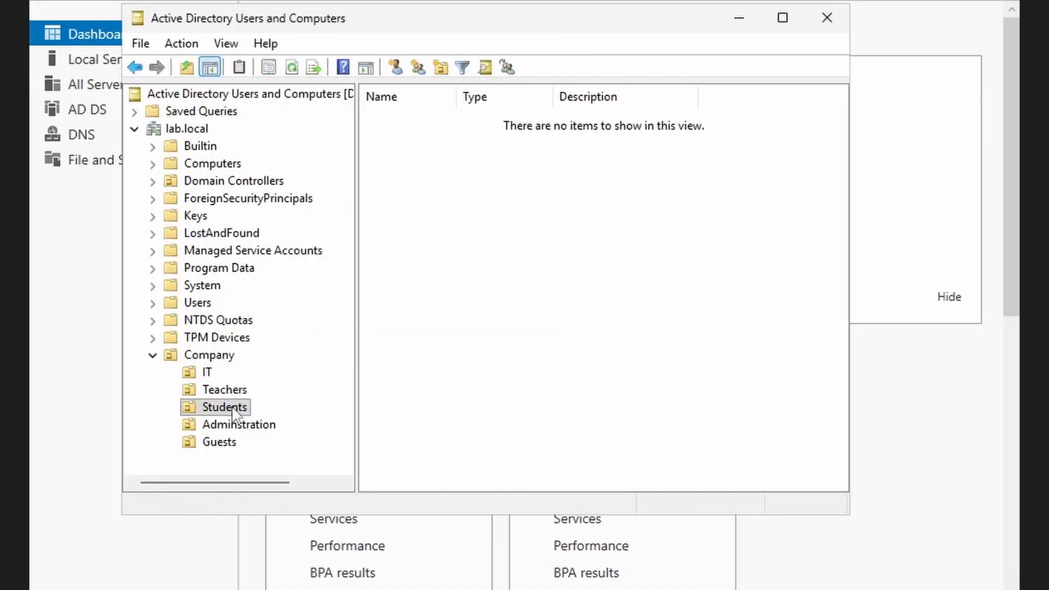
# - Start a new user in Students and enter the student's first and last name
pyautogui.rightClick(461, 159)
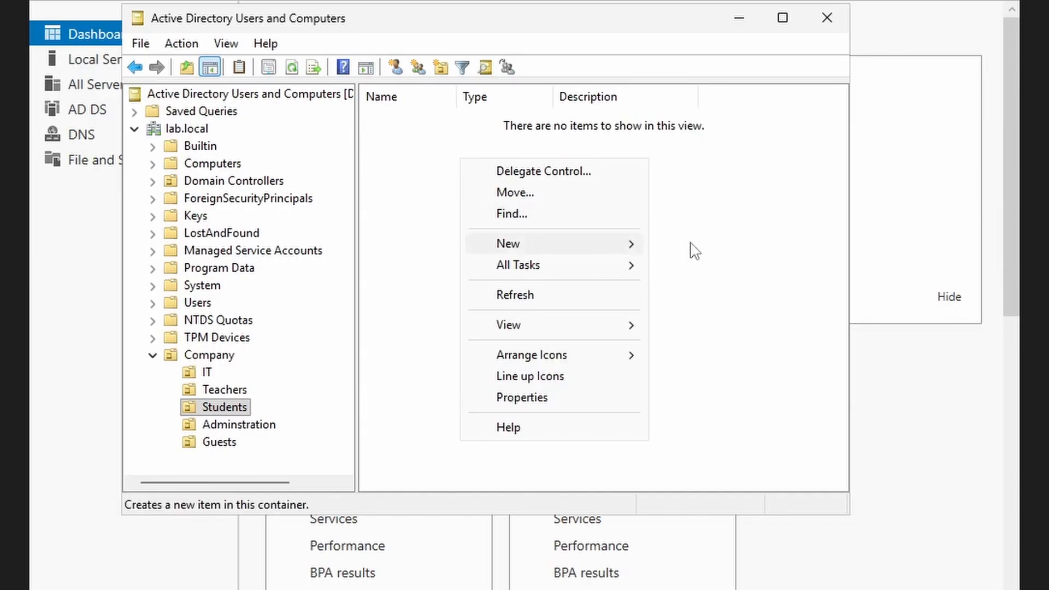
pyautogui.moveTo(579, 246)
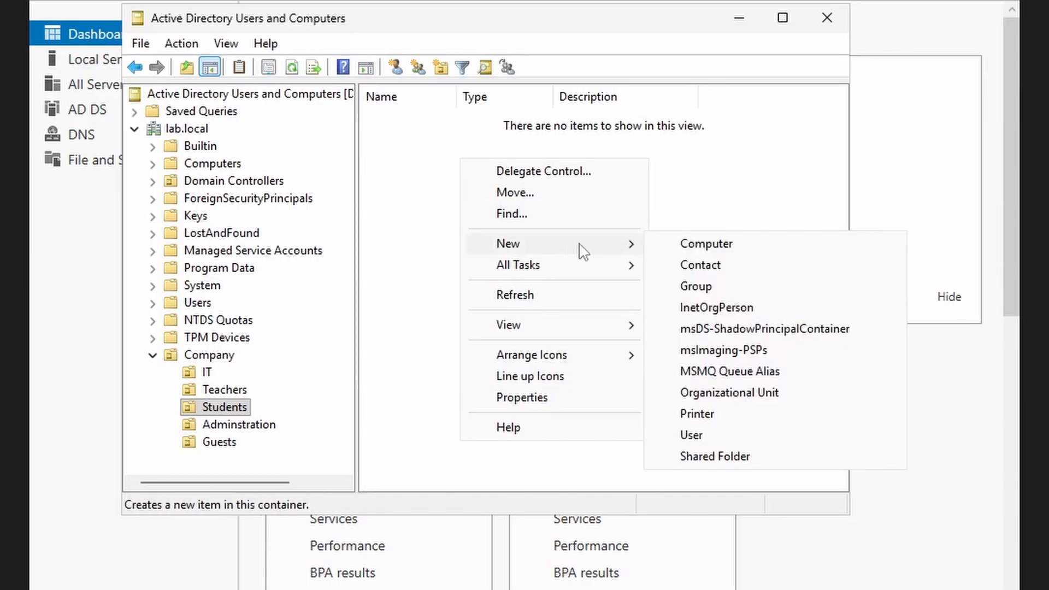
pyautogui.click(694, 437)
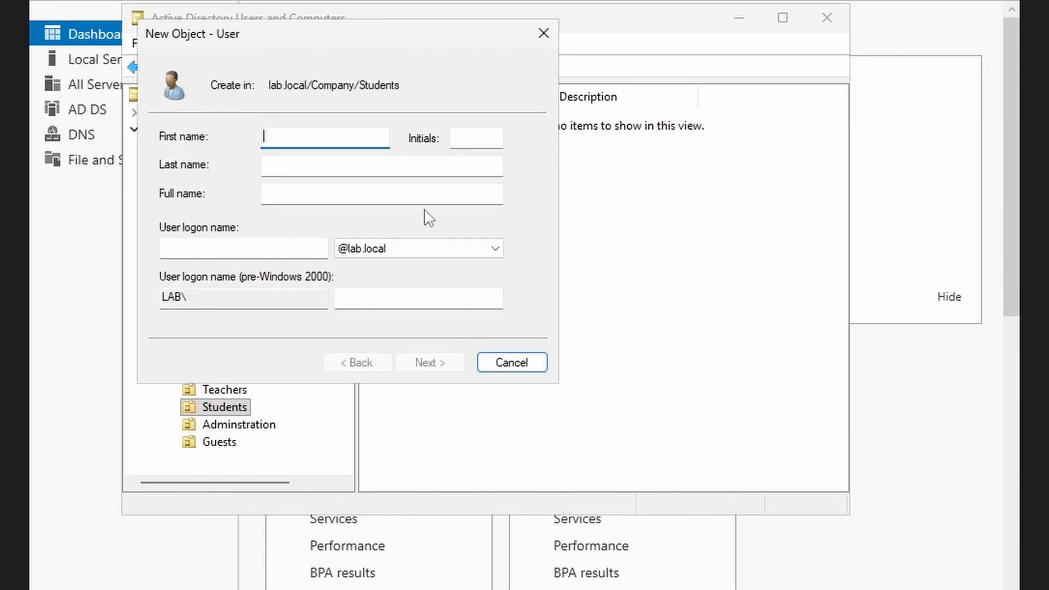
pyautogui.write('O,a')
pyautogui.write('r')
pyautogui.press('BackSpace')
pyautogui.press('BackSpace')
pyautogui.press('BackSpace')
pyautogui.press('Tab')
pyautogui.press('Tab')
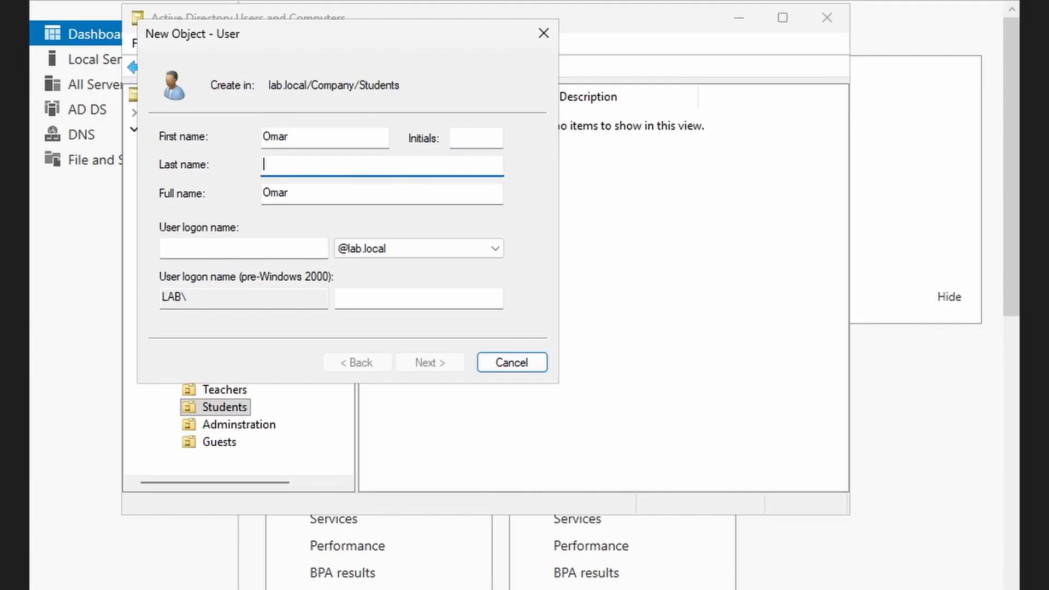
# - Enter the student's lowercase first.last user logon name
pyautogui.press('Tab')
pyautogui.press('Tab')
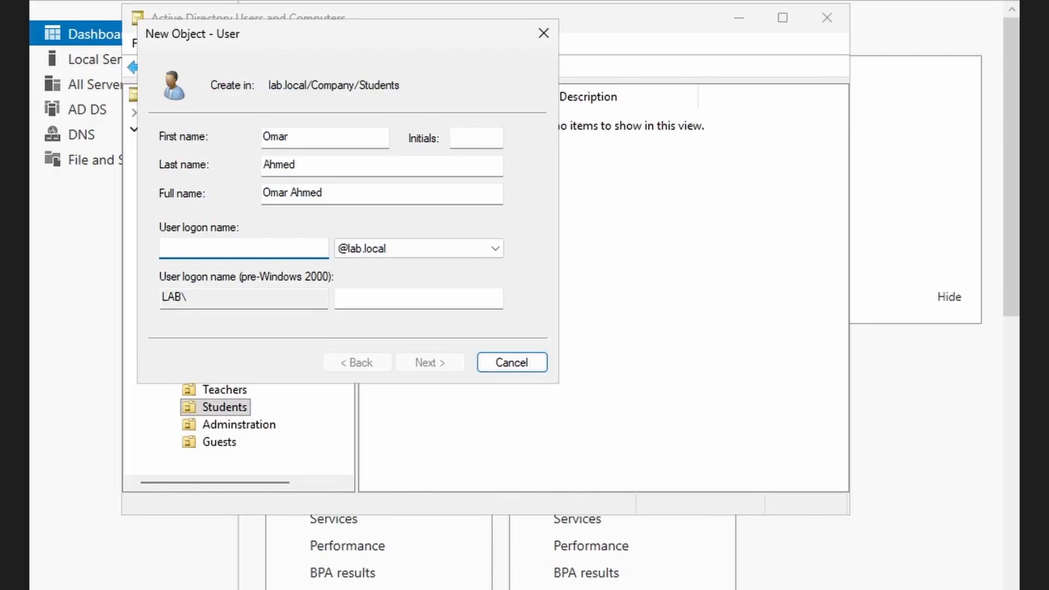
pyautogui.write('O')
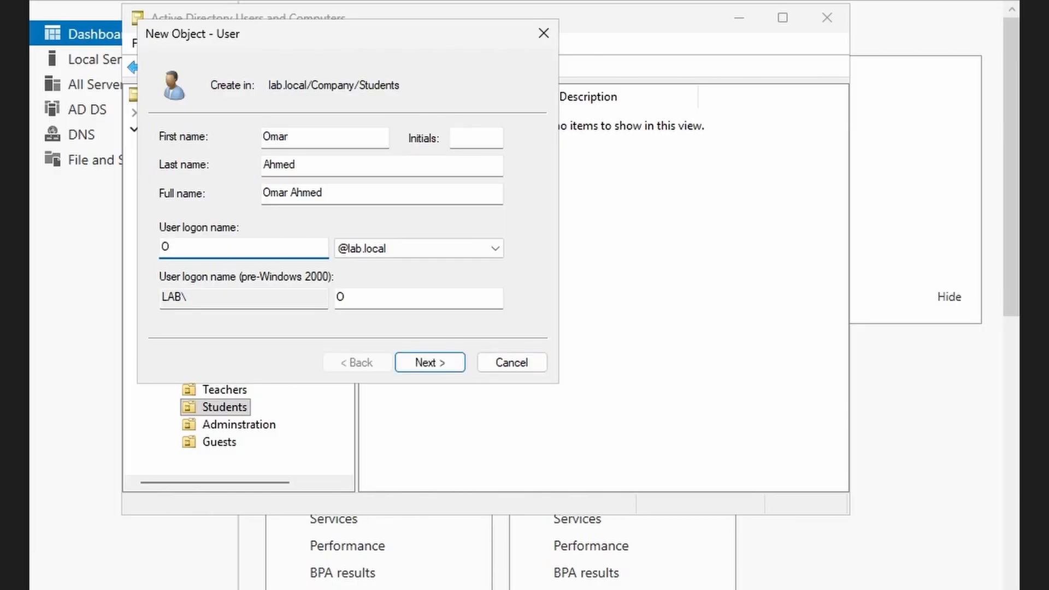
pyautogui.press('BackSpace')
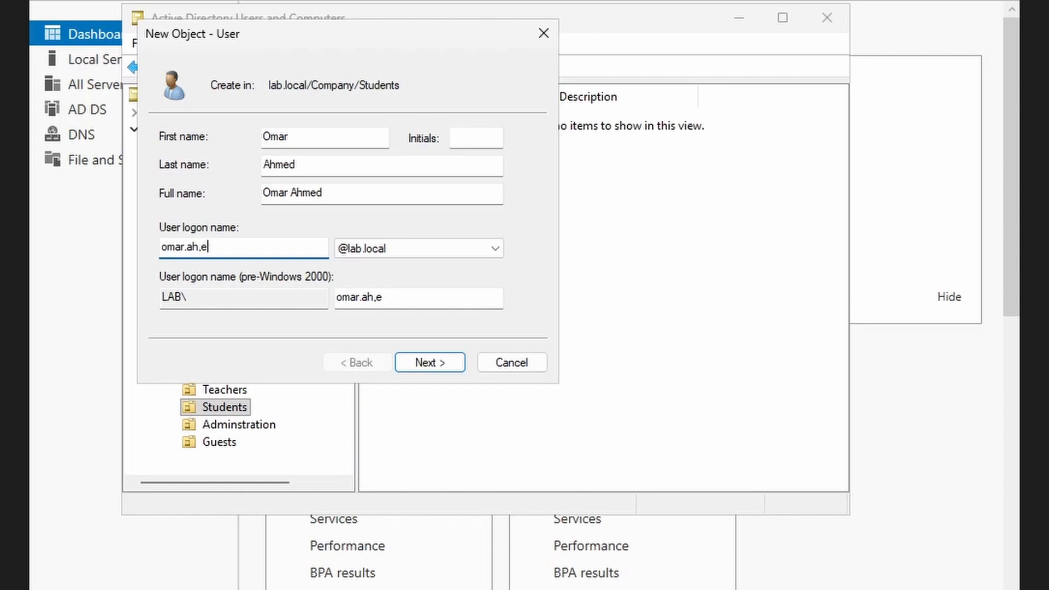
# - Set and confirm the student's password and finish creating the account
pyautogui.click(430, 363)
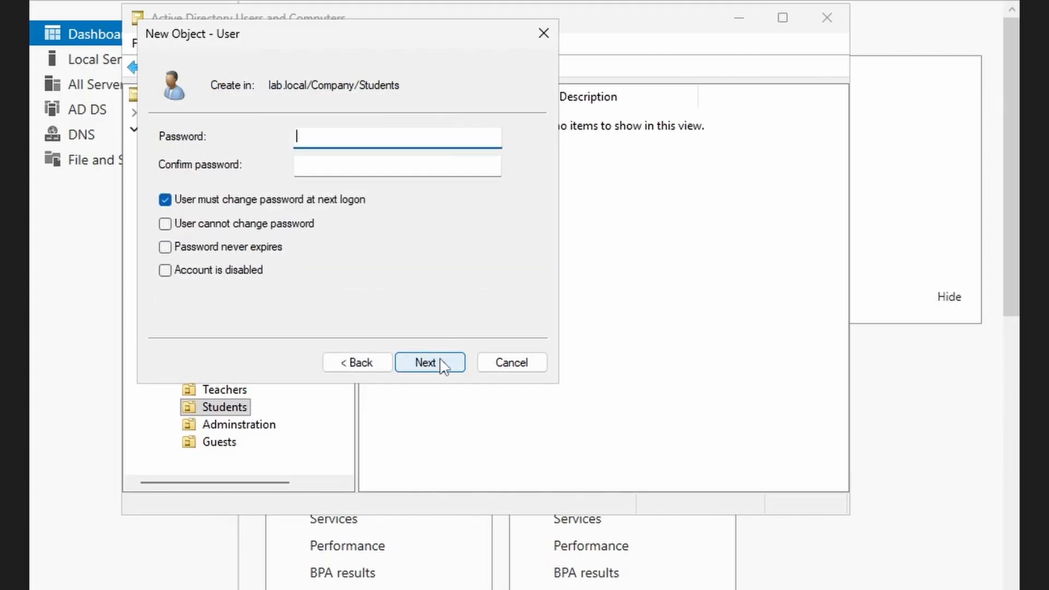
pyautogui.write('P@ssw0rd1')
pyautogui.press('Tab')
pyautogui.write('P@ssw0r')
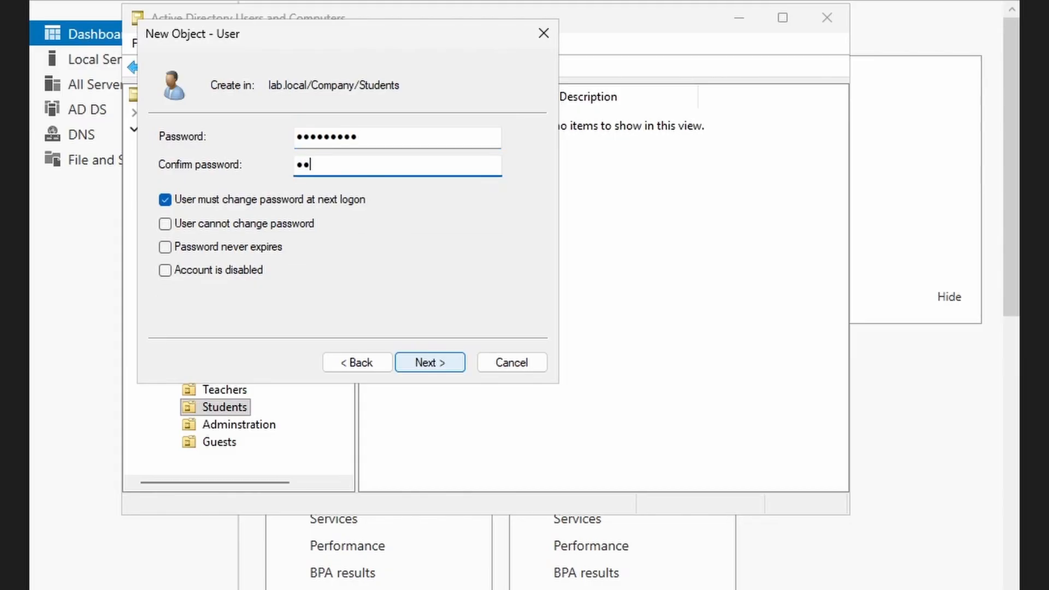
pyautogui.write('d1')
pyautogui.click(441, 364)
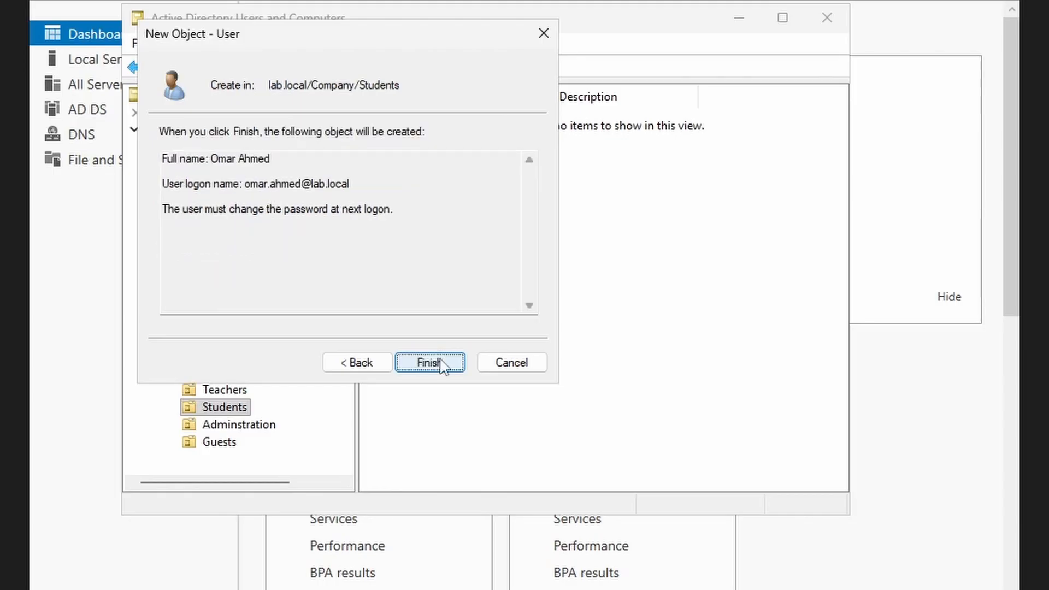
pyautogui.click(442, 363)
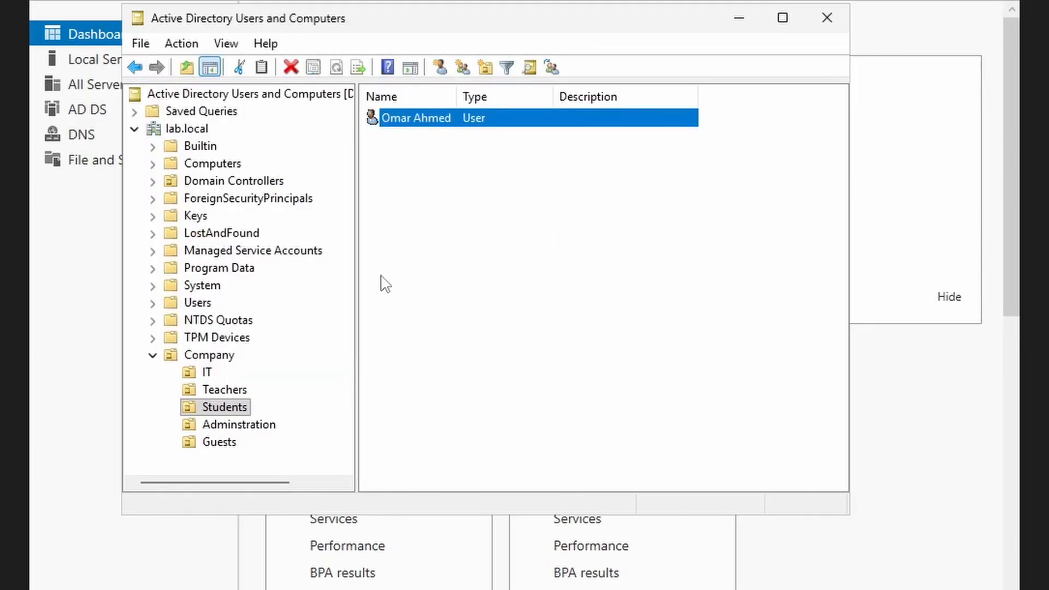
# - Review the user in IT, Teachers and Students, then bring up the IT user's context menu
pyautogui.click(203, 374)
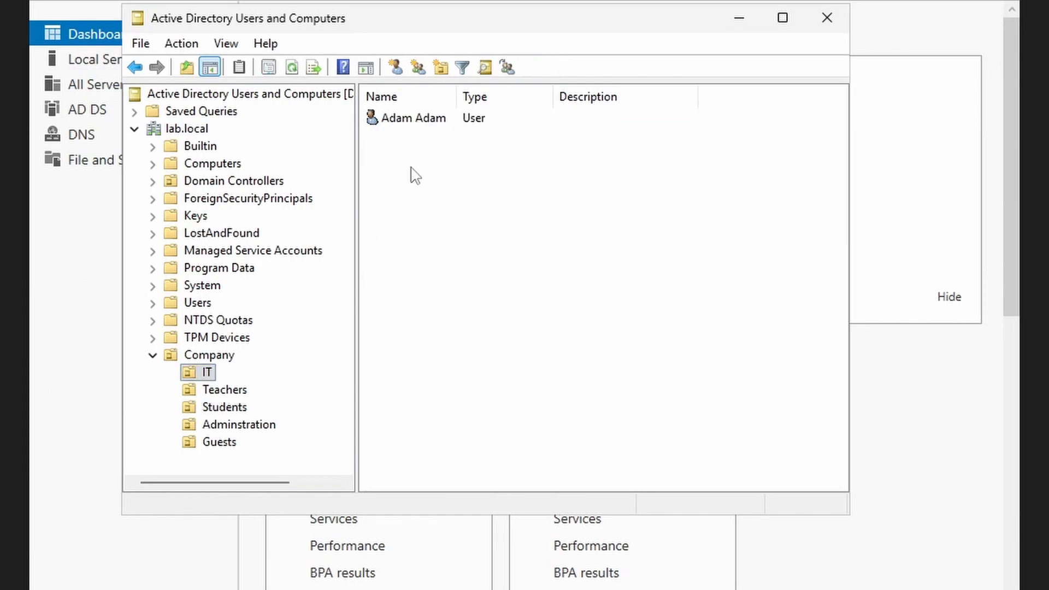
pyautogui.click(437, 124)
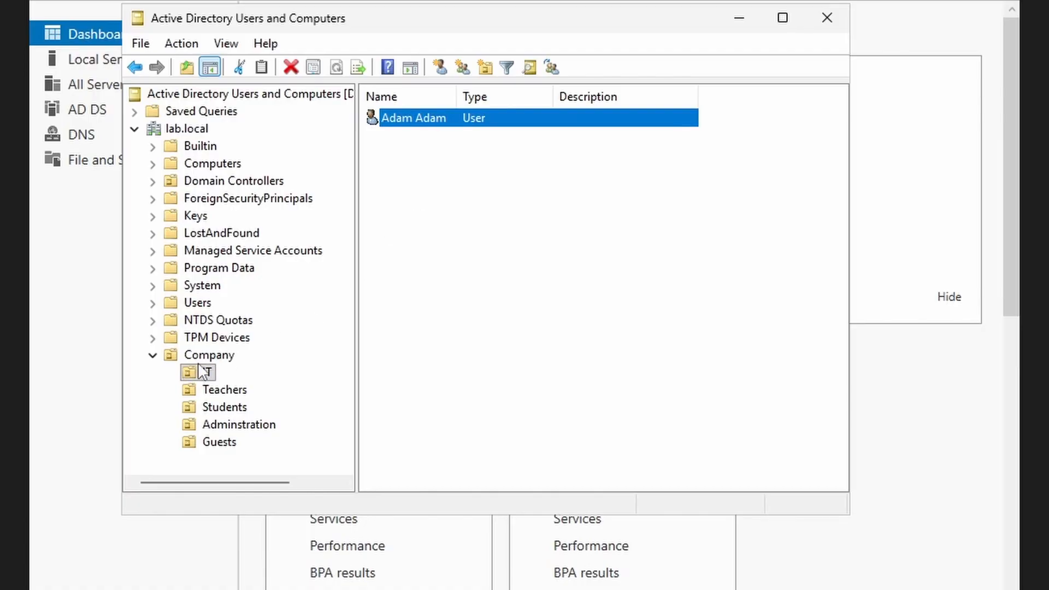
pyautogui.click(233, 396)
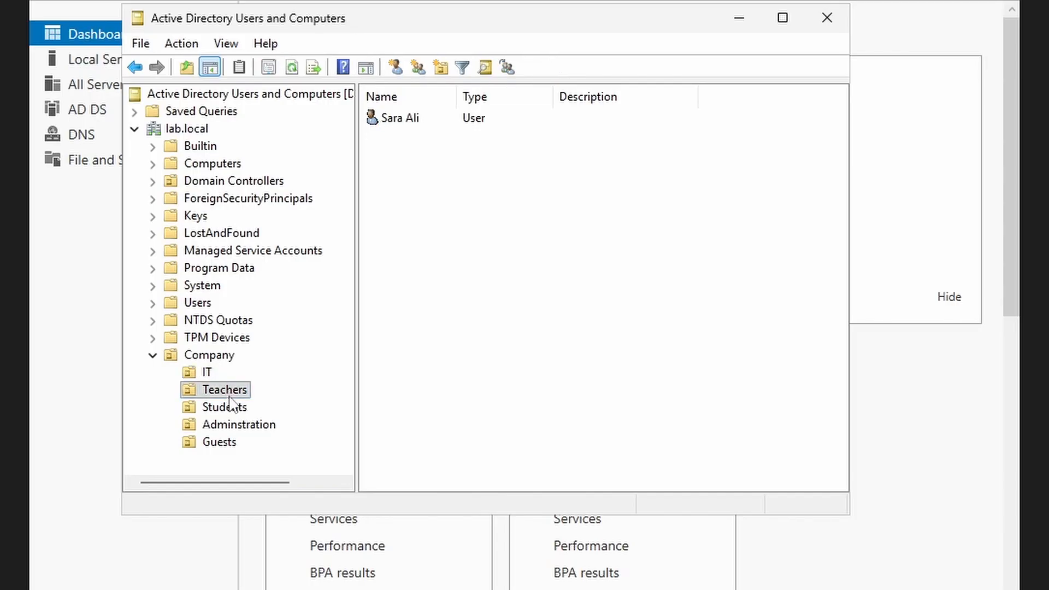
pyautogui.click(231, 409)
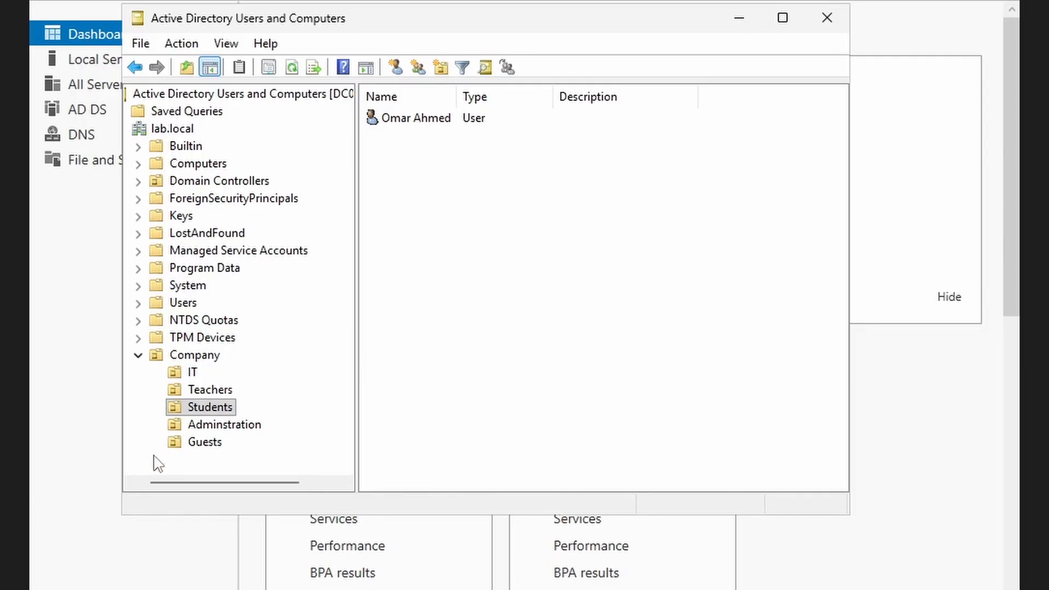
pyautogui.click(188, 374)
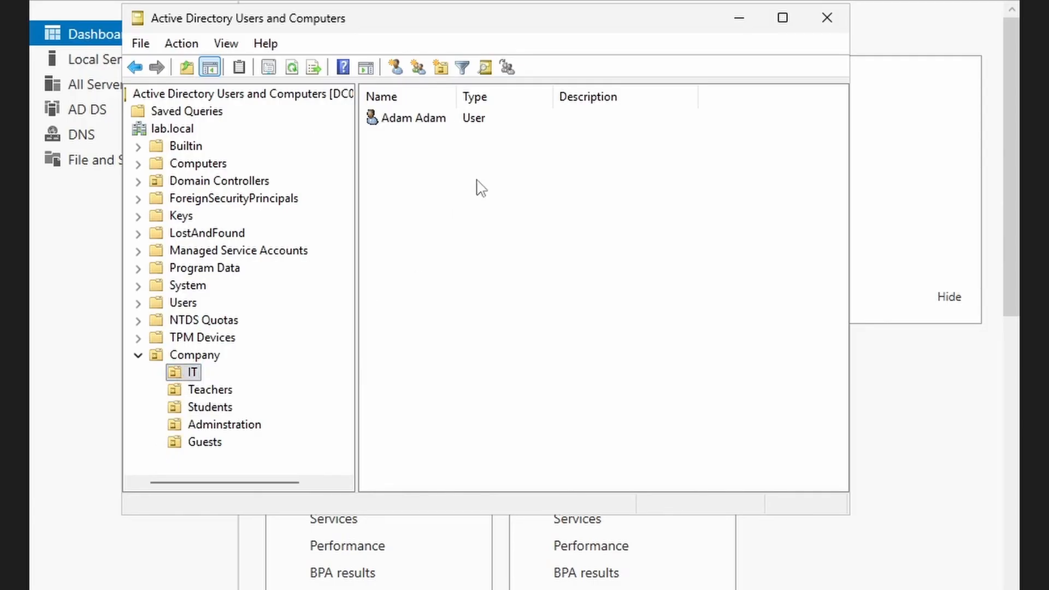
pyautogui.click(437, 121)
pyautogui.rightClick(437, 121)
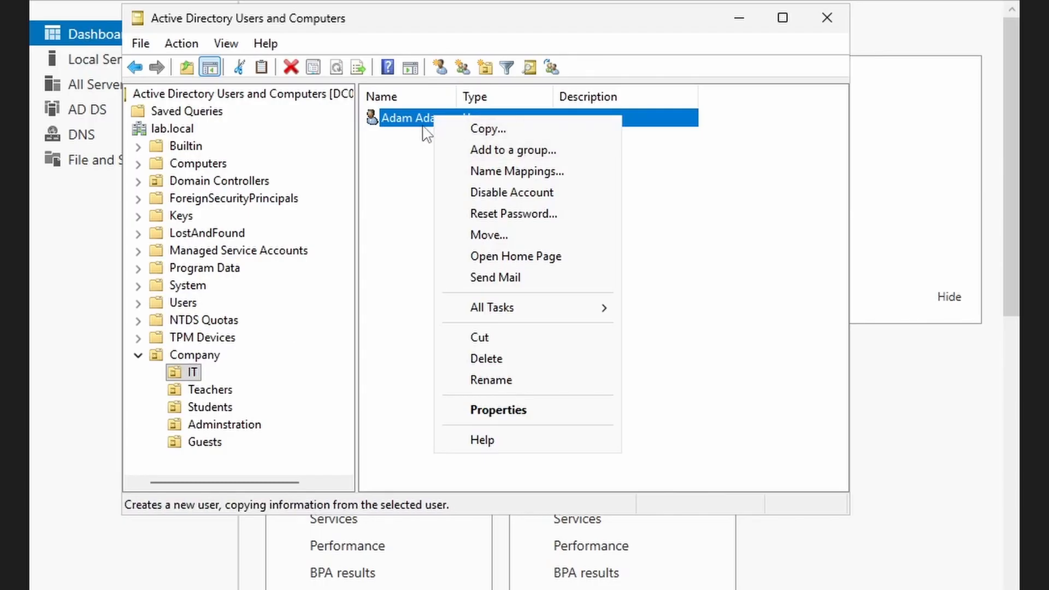
# - View the IT user's canonical name on Object and its distinguishedName in Attribute Editor, then close with OK
pyautogui.click(548, 418)
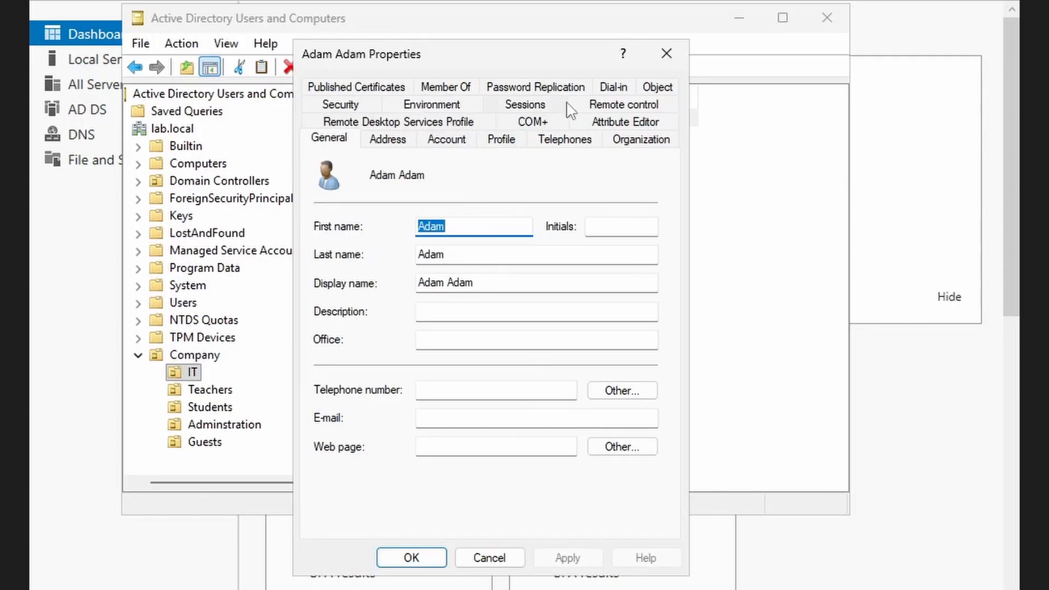
pyautogui.click(656, 90)
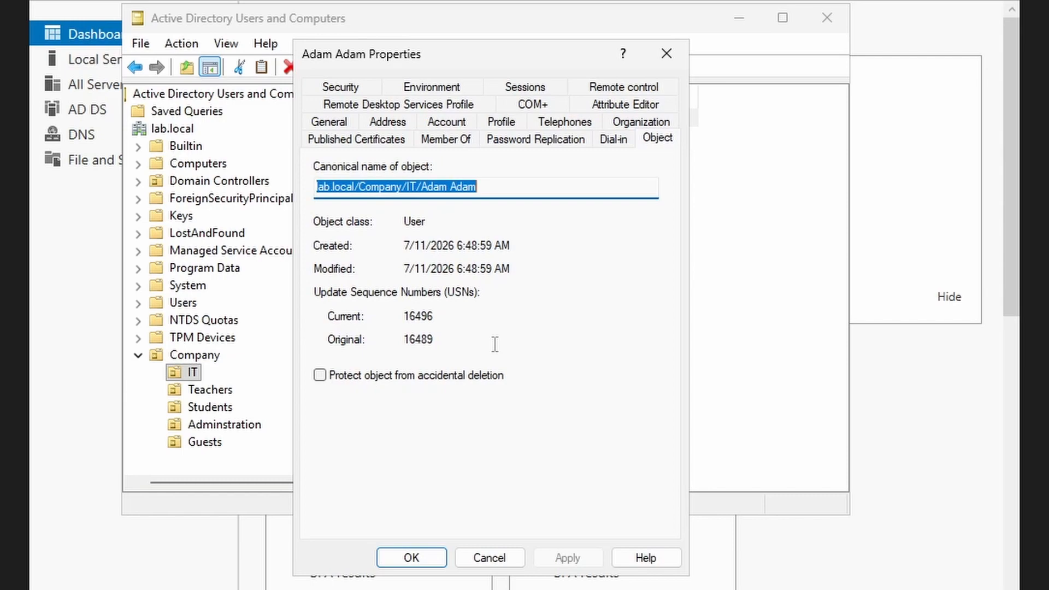
pyautogui.click(542, 224)
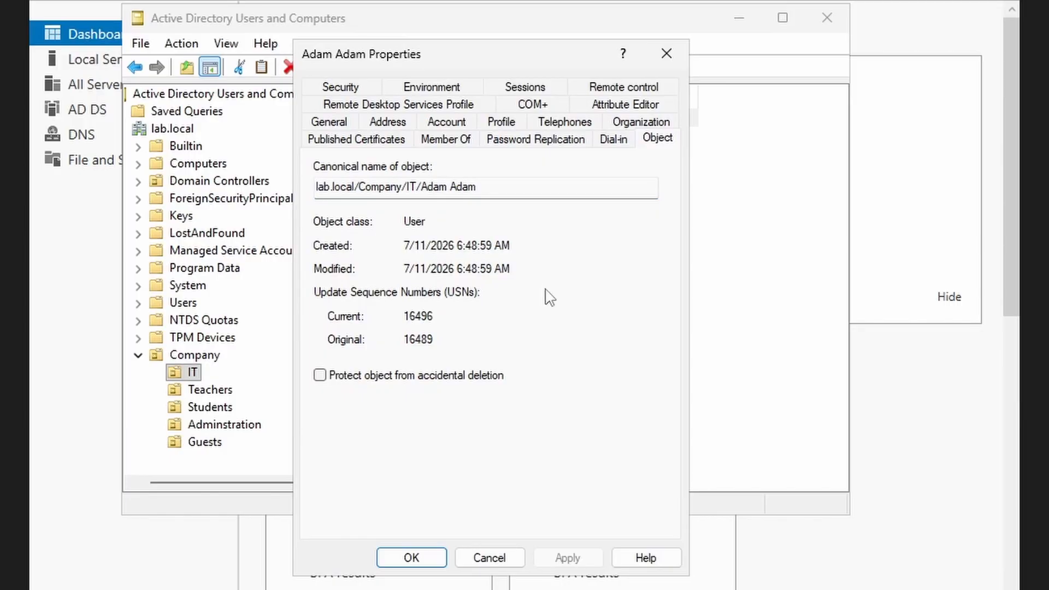
pyautogui.click(607, 104)
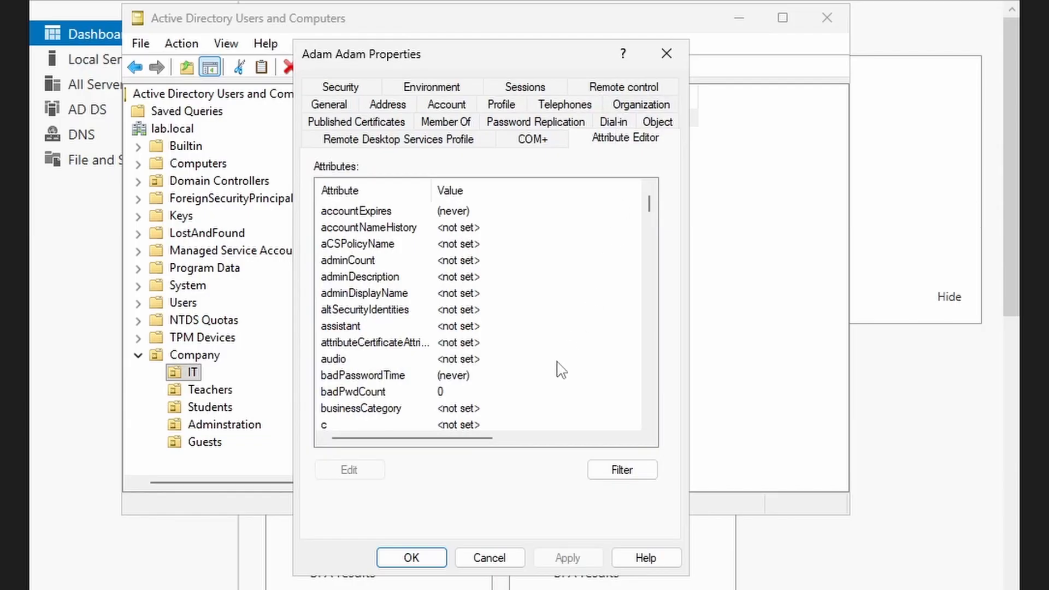
pyautogui.scroll(-9, 548, 378)
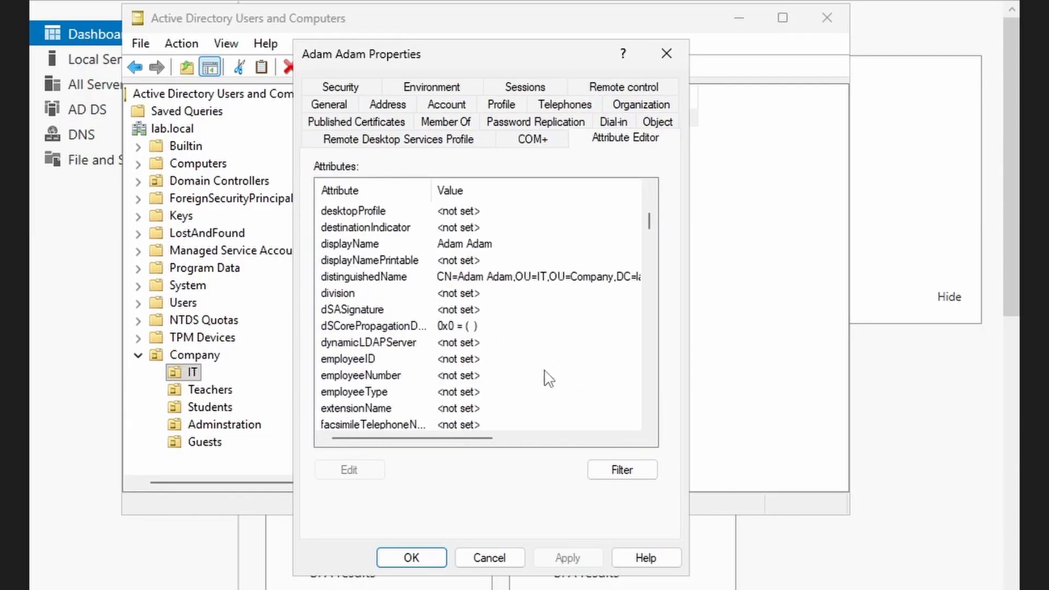
pyautogui.moveTo(452, 440); pyautogui.dragTo(506, 437)
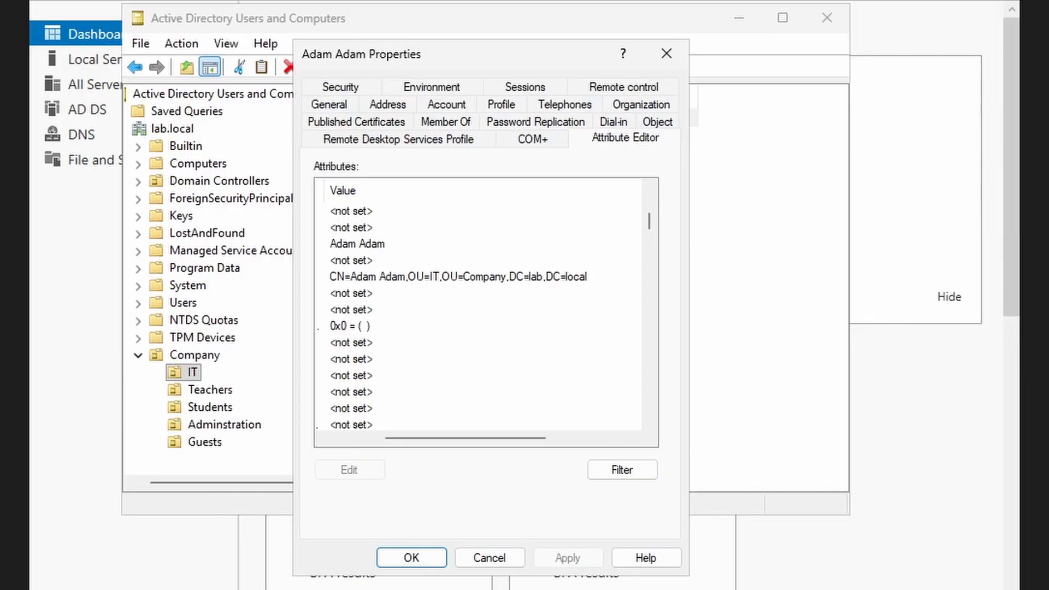
pyautogui.click(475, 562)
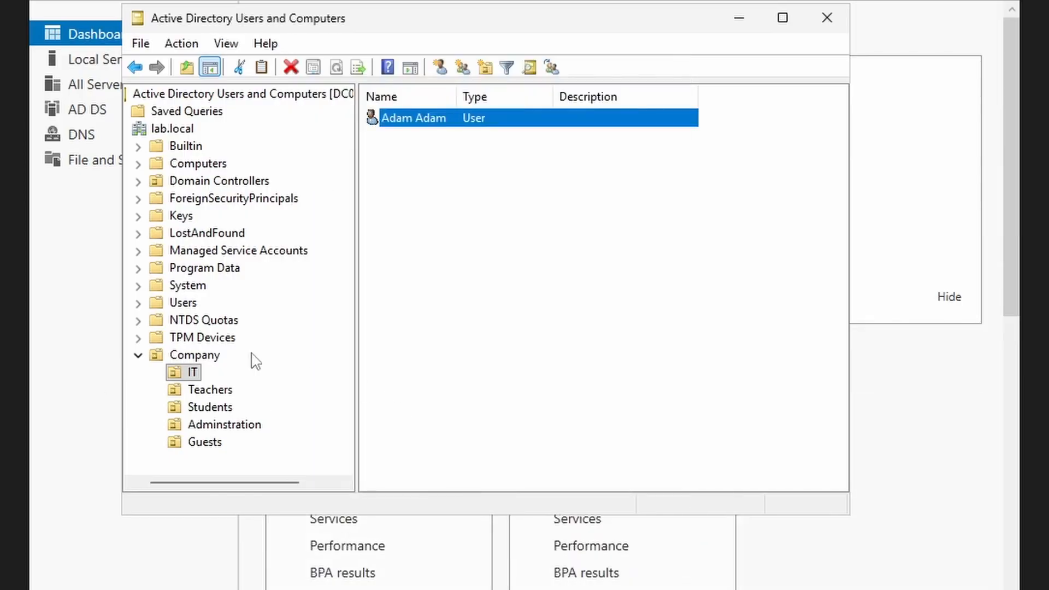
# - Show the New submenu for the Company OU listing creatable object types
pyautogui.click(192, 357)
pyautogui.rightClick(196, 355)
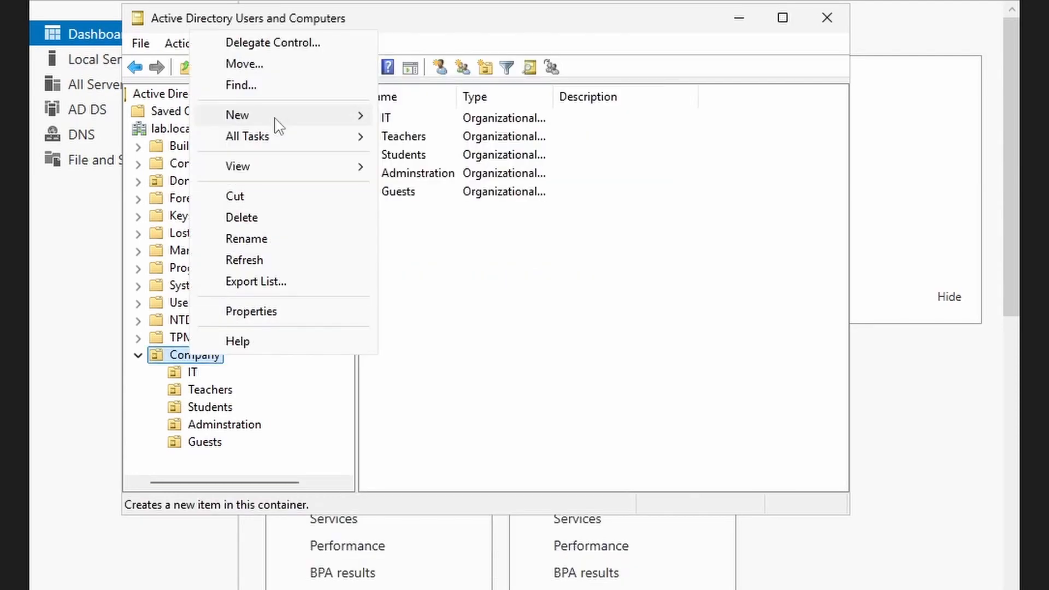
pyautogui.moveTo(276, 118)
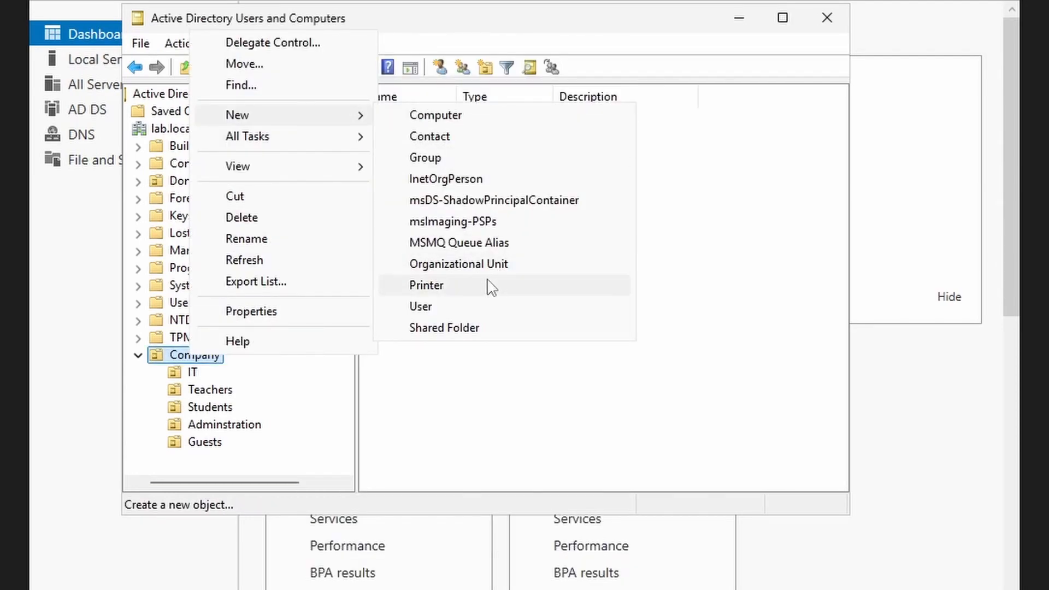
# - Create an organizational unit named 'Test-Delete' in Company with accidental-deletion protection left checked
pyautogui.click(482, 265)
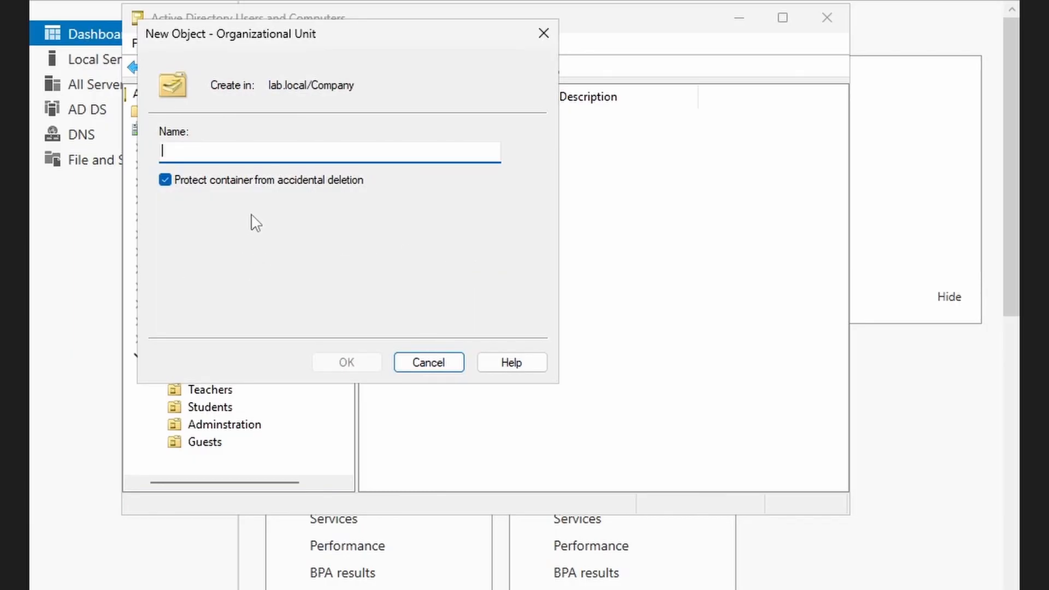
pyautogui.write('Test')
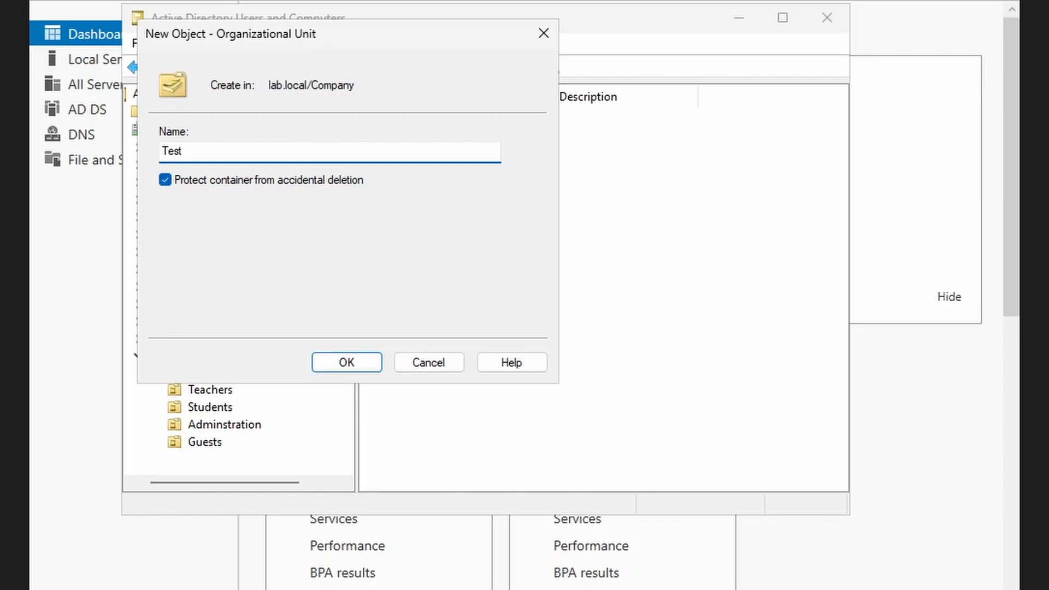
pyautogui.write('-Delete')
pyautogui.click(177, 186)
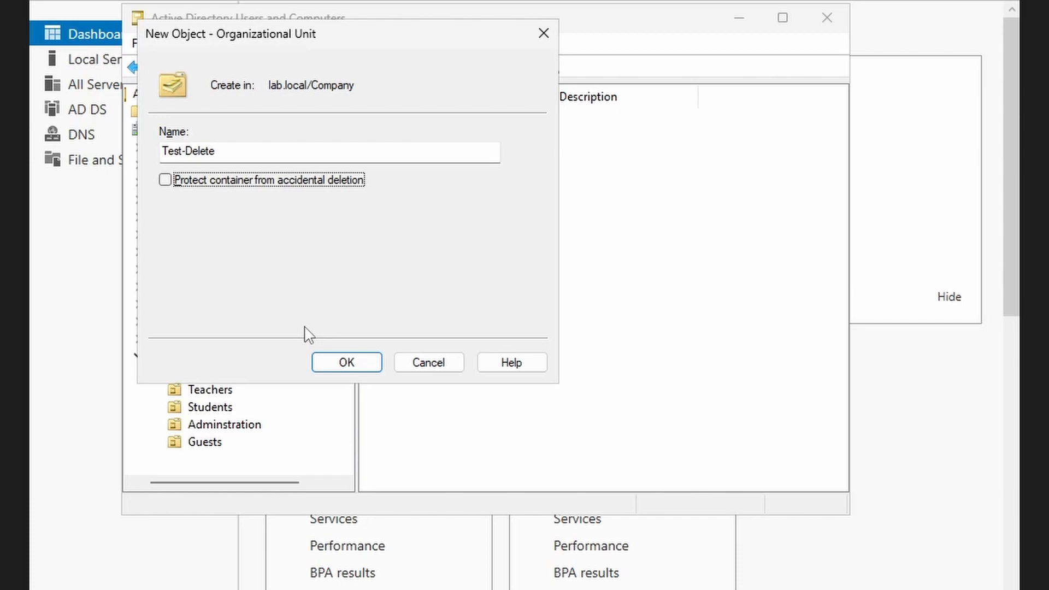
pyautogui.click(167, 180)
pyautogui.click(345, 362)
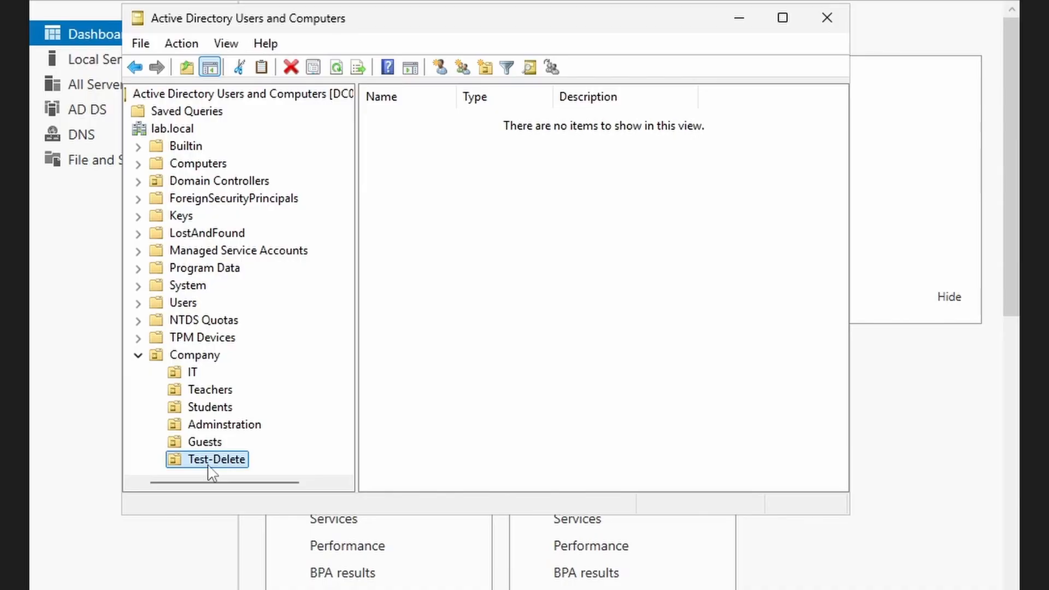
pyautogui.rightClick(213, 473)
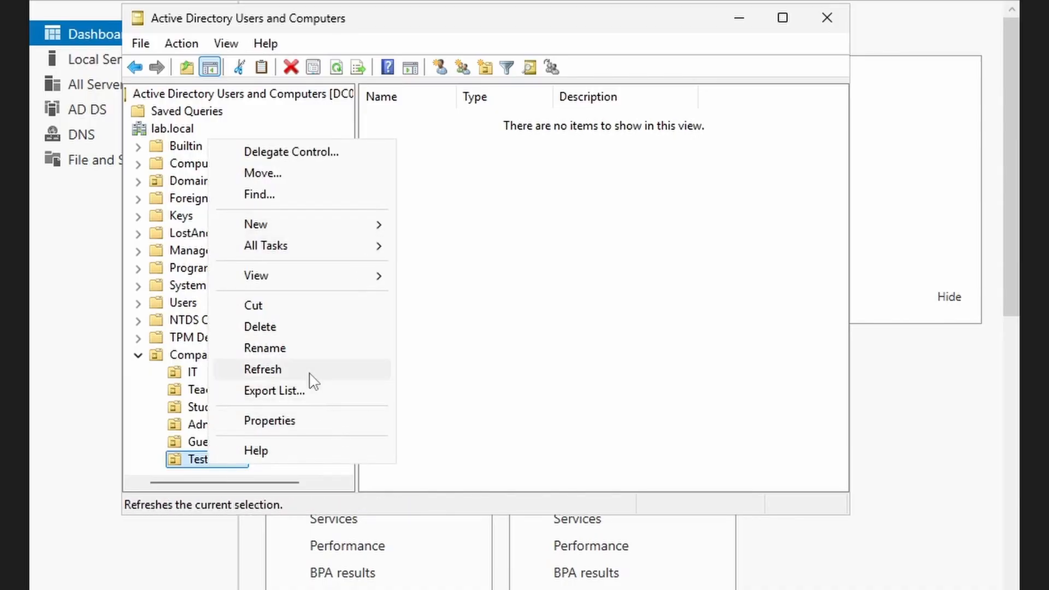
pyautogui.click(298, 329)
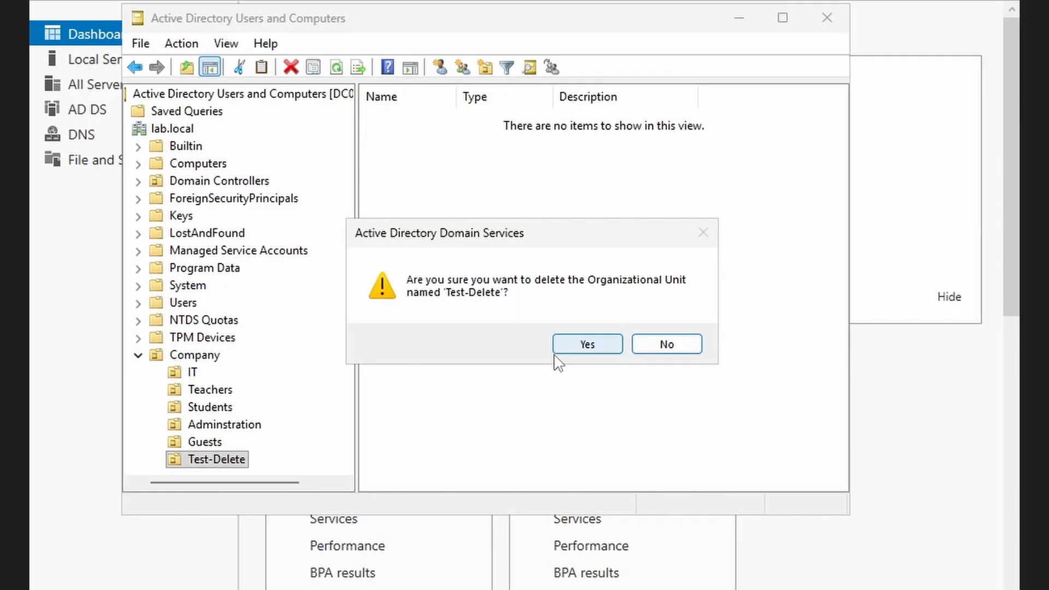
pyautogui.click(568, 354)
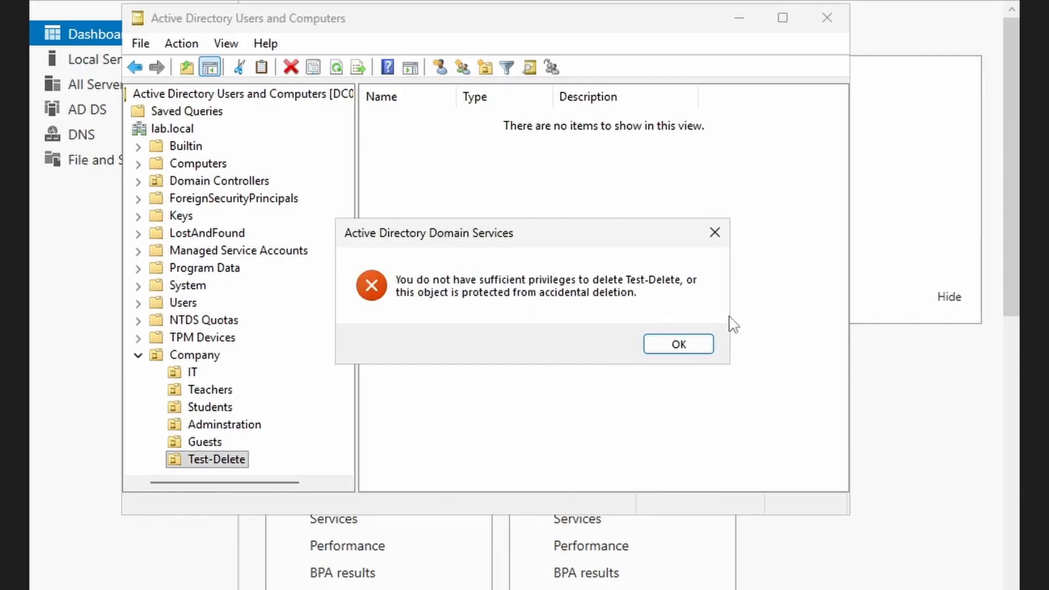
pyautogui.click(693, 348)
pyautogui.press('Return')
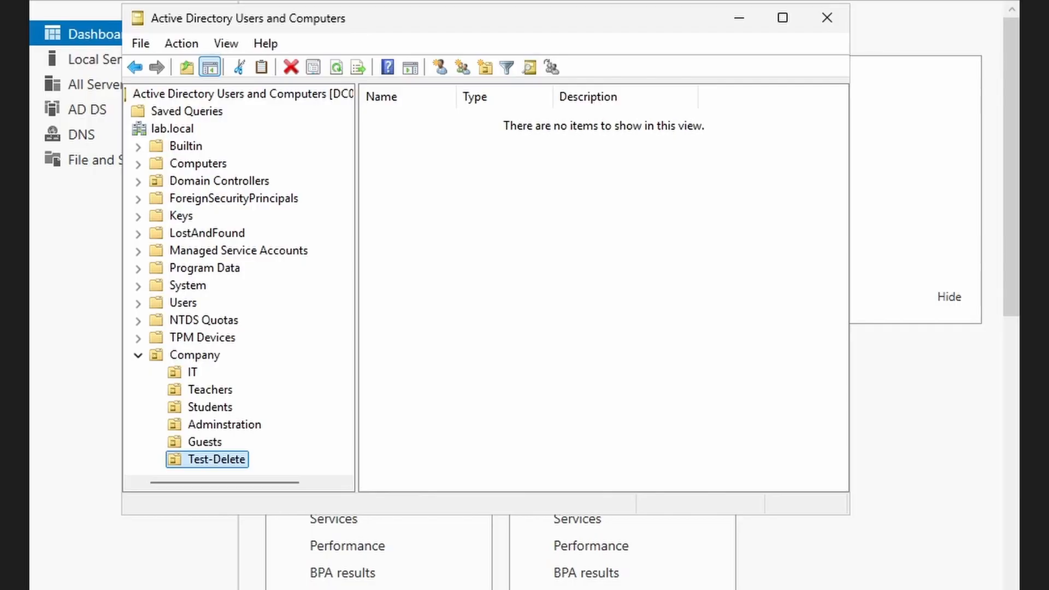
# - Uncheck 'Protect object from accidental deletion' on Test-Delete's Object tab, then apply and close
pyautogui.rightClick(230, 463)
pyautogui.click(286, 420)
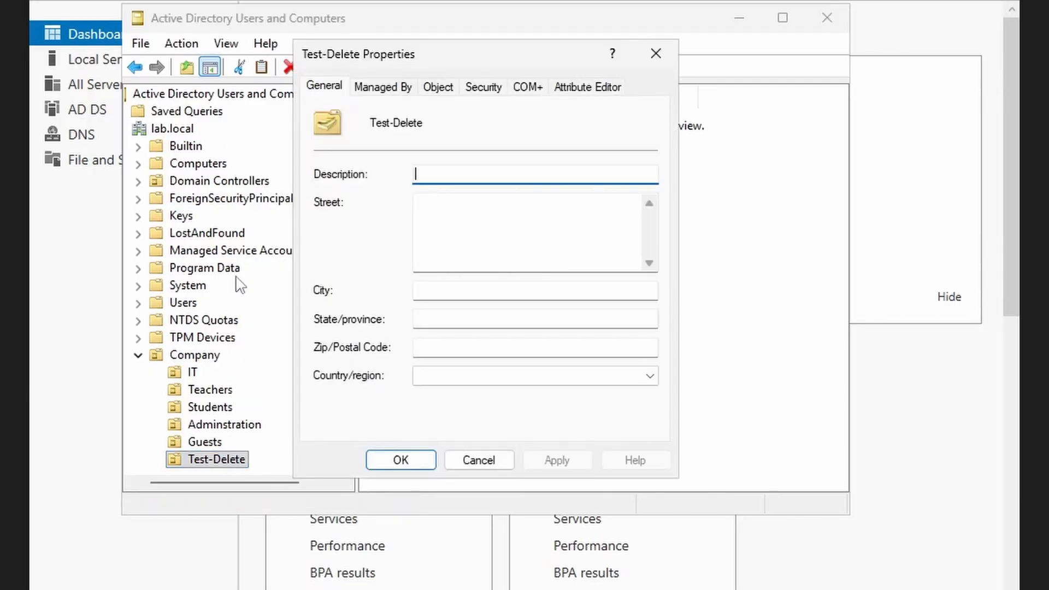
pyautogui.click(441, 89)
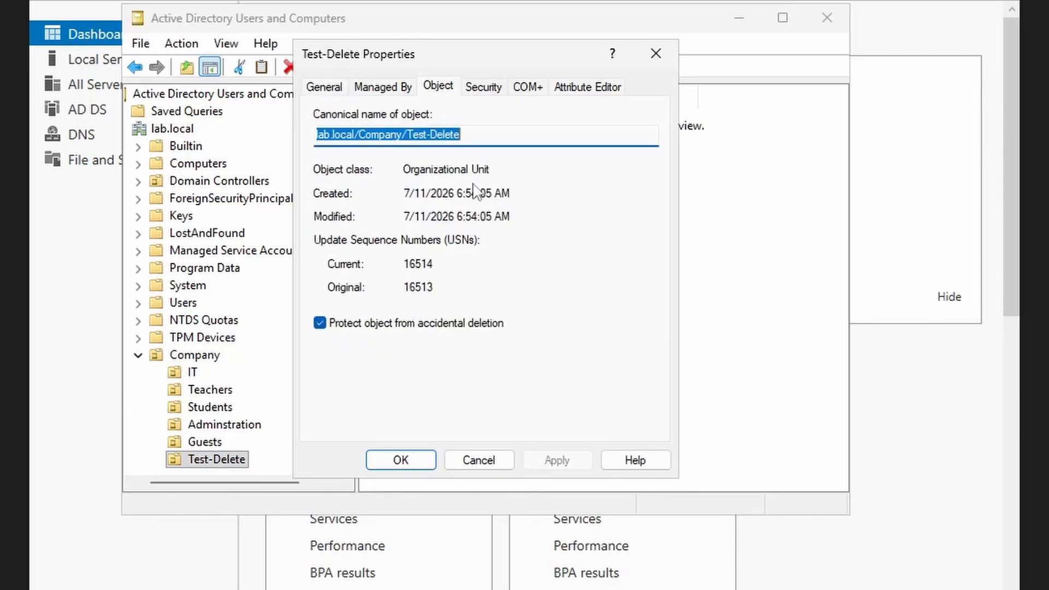
pyautogui.click(365, 327)
pyautogui.click(557, 460)
pyautogui.click(402, 459)
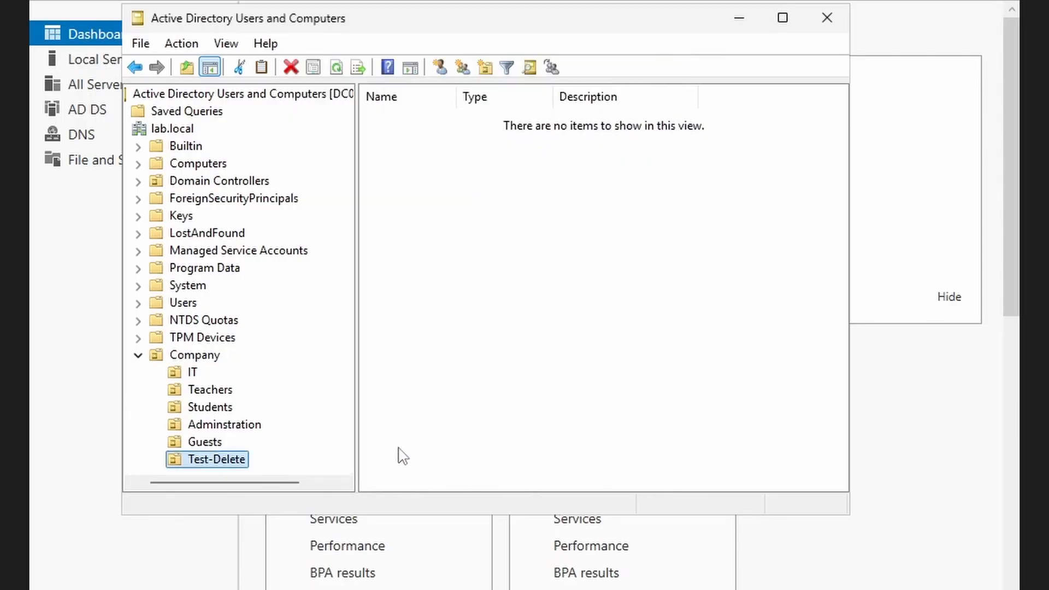
pyautogui.hscroll(1, 242, 448)
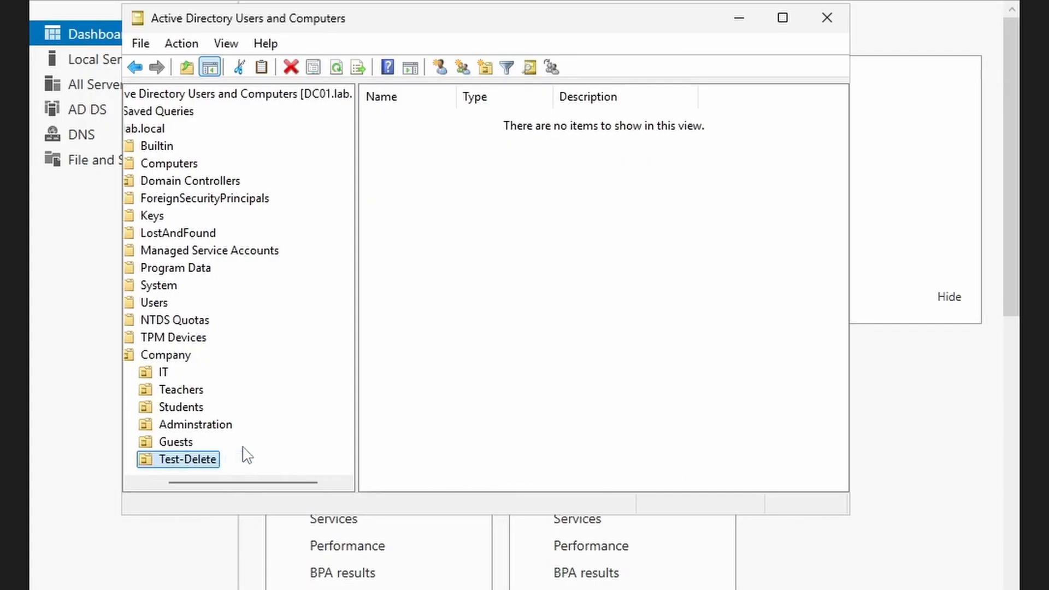
pyautogui.hscroll(-1, 246, 455)
# - Delete the Test-Delete OU and confirm the deletion
pyautogui.rightClick(220, 460)
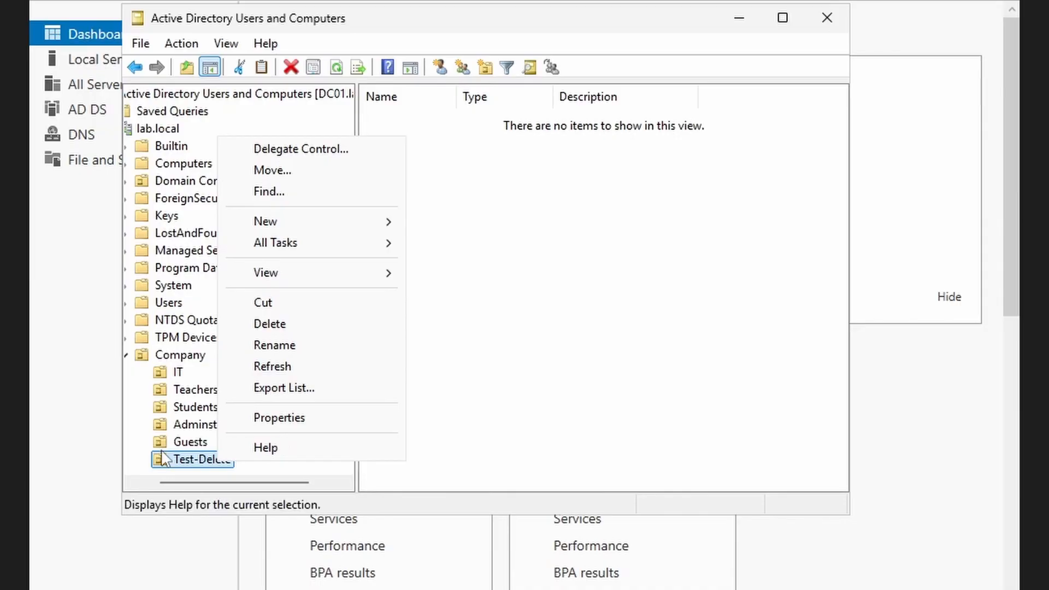
pyautogui.click(276, 324)
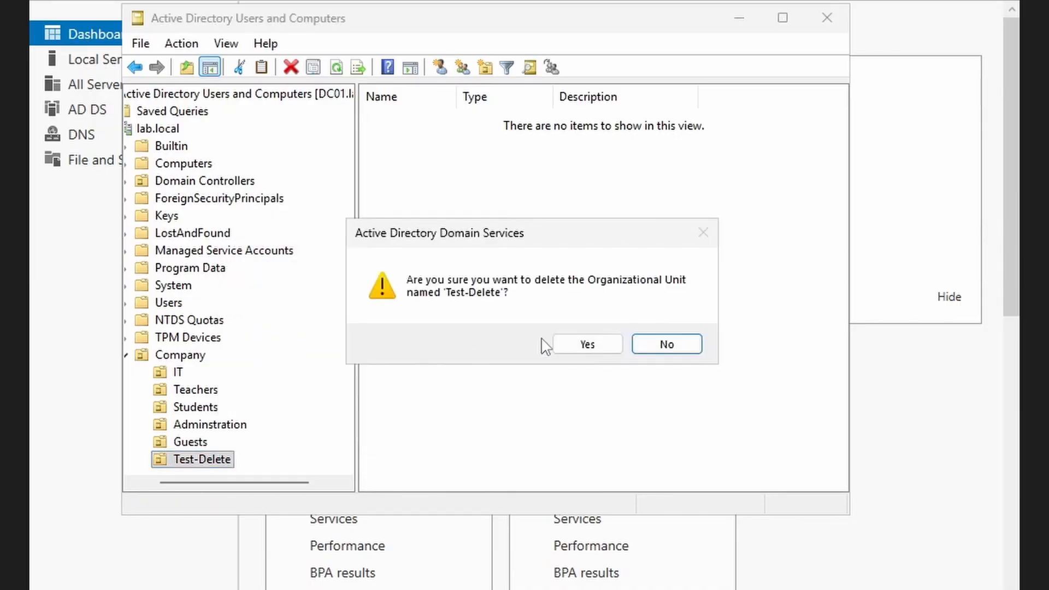
pyautogui.click(568, 345)
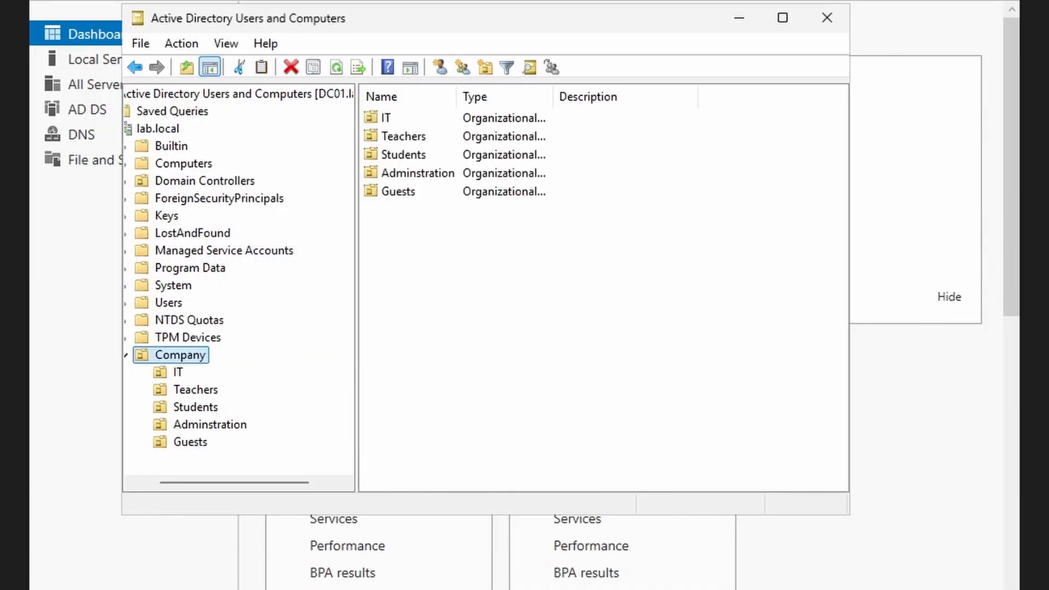